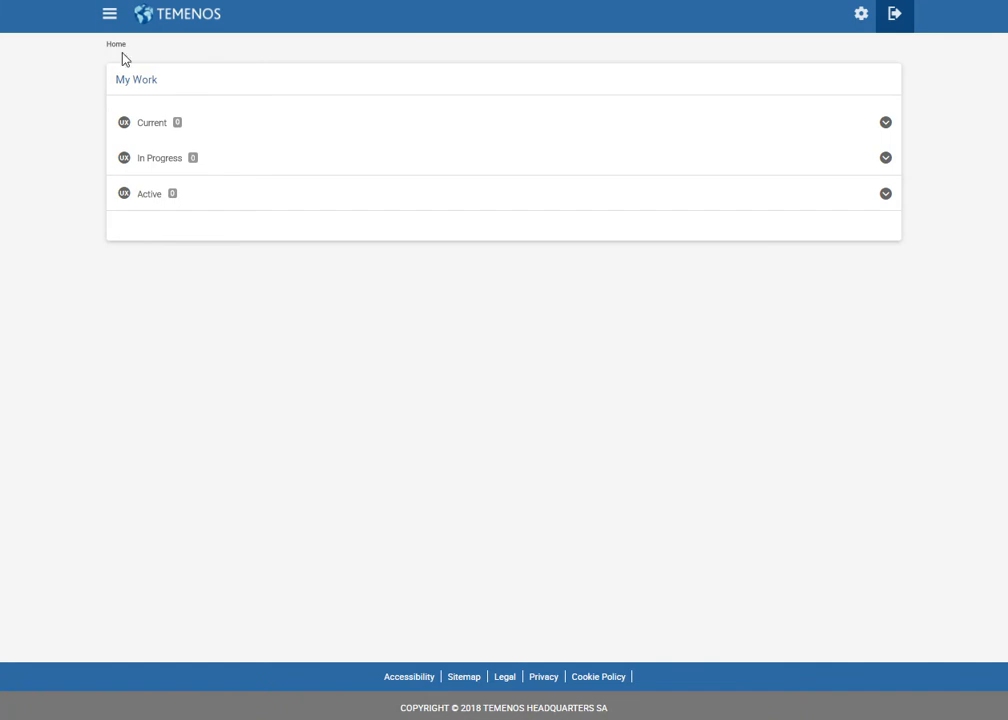
Open the side navigation panel to list the campaign menu options.
{"action": "left_click", "coordinate": [109, 14]}
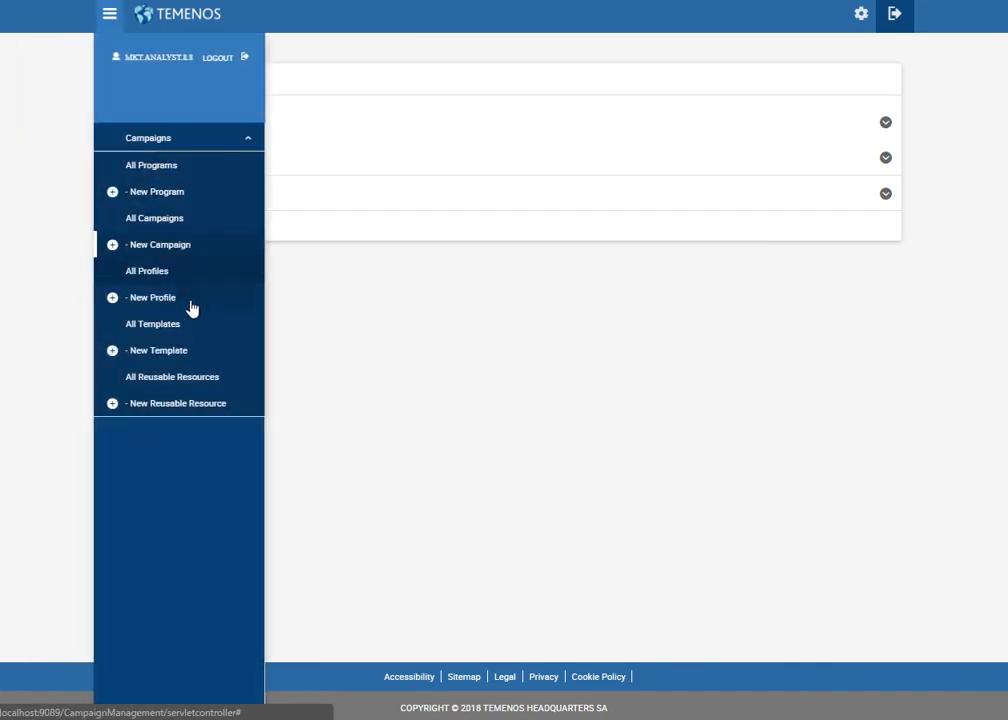
Create campaign 'Birthday Campaigns A/B Testing' with Internet Banking channel, a description and priority 0.9.
{"action": "left_click", "coordinate": [175, 246]}
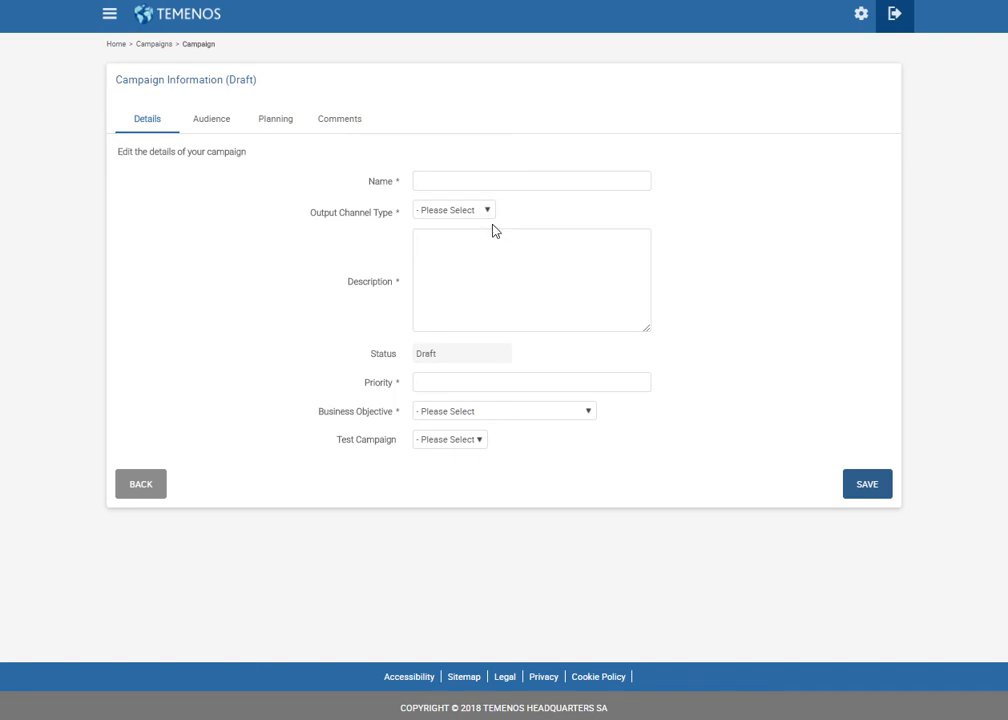
{"action": "left_click", "coordinate": [493, 183]}
{"action": "type", "text": "Birthday Campaigns A/B Testing"}
{"action": "left_click", "coordinate": [479, 212]}
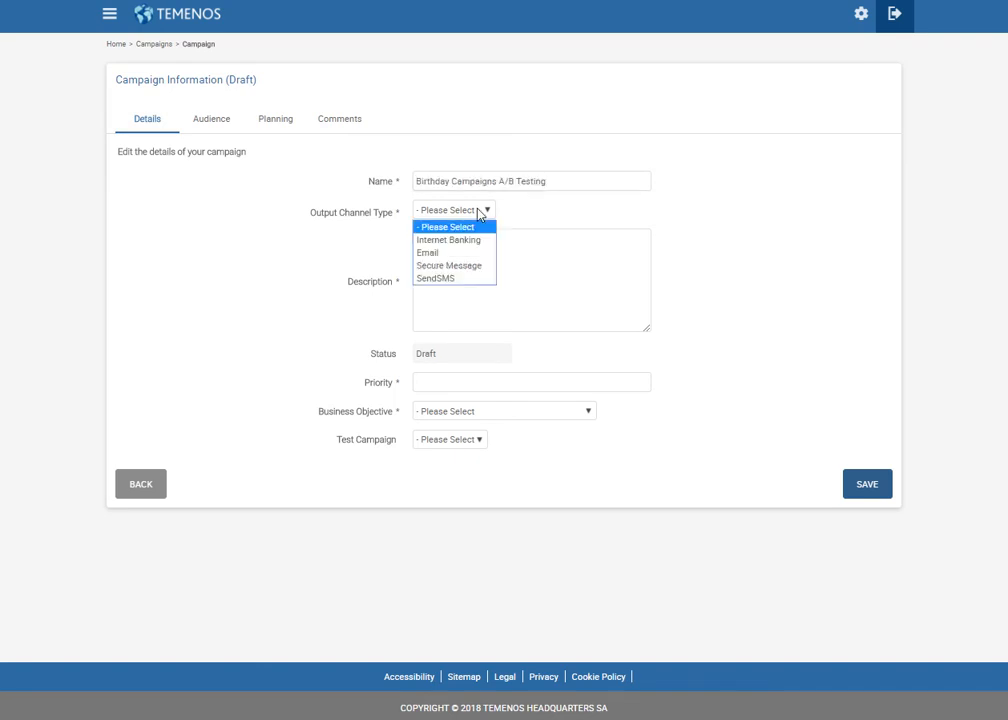
{"action": "left_click", "coordinate": [479, 240]}
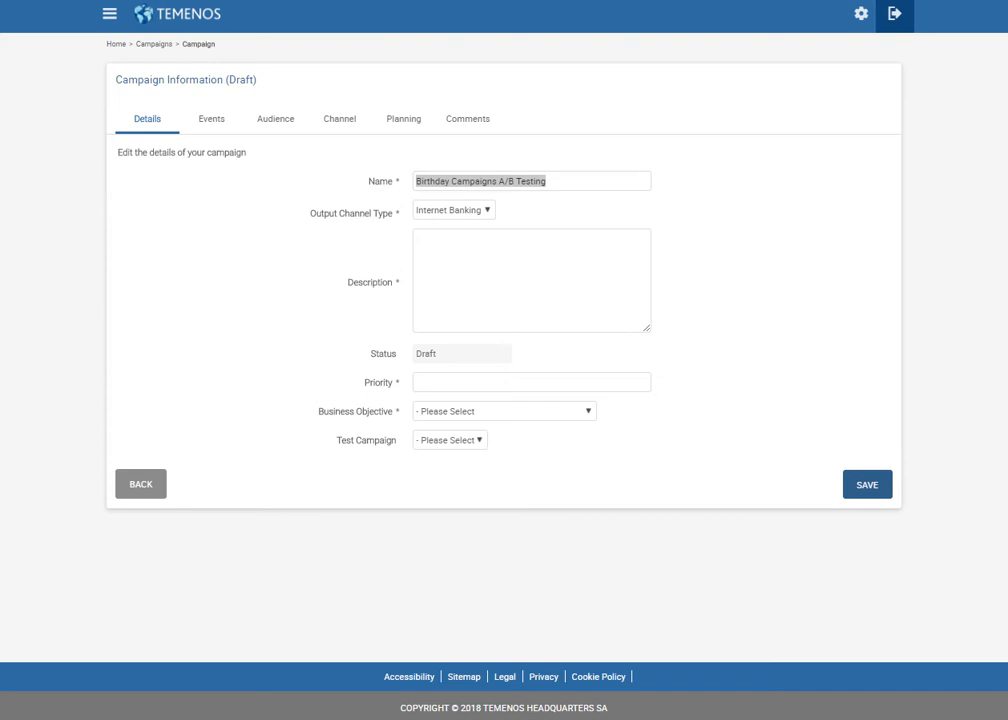
{"action": "left_click", "coordinate": [580, 259]}
{"action": "type", "text": "This Campaign targets all Customers that have their Birthday coming up and are eligible for a Credit Card"}
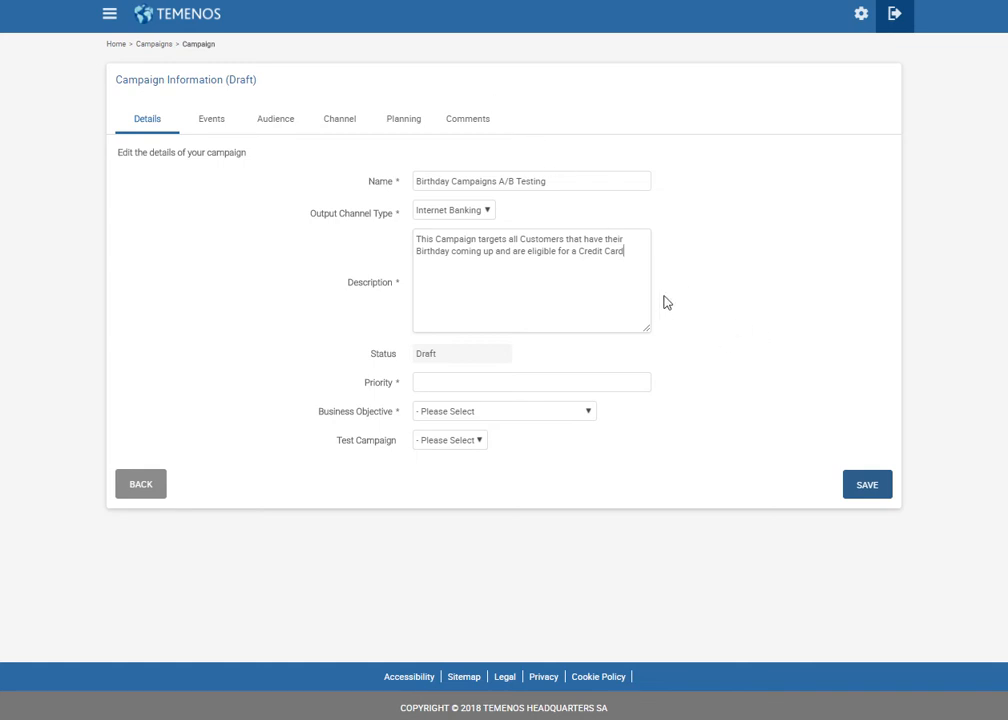
{"action": "left_click", "coordinate": [572, 376]}
{"action": "type", "text": "0.9"}
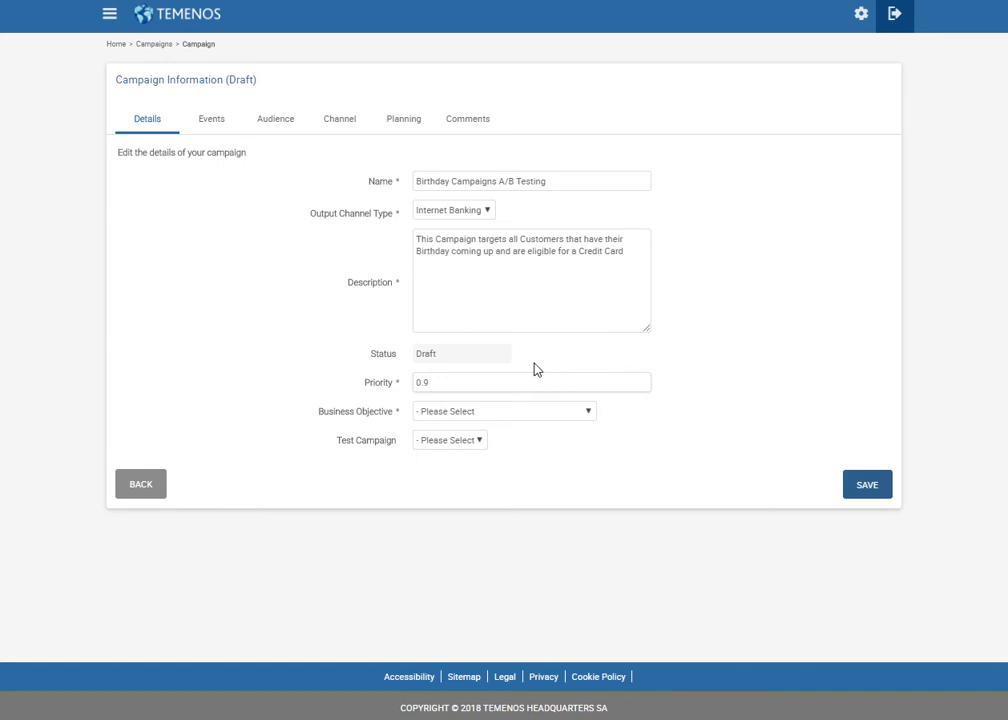
Set business objective Cross Selling, product group Lines of Credit and test campaign A/B Testing.
{"action": "left_click", "coordinate": [474, 413]}
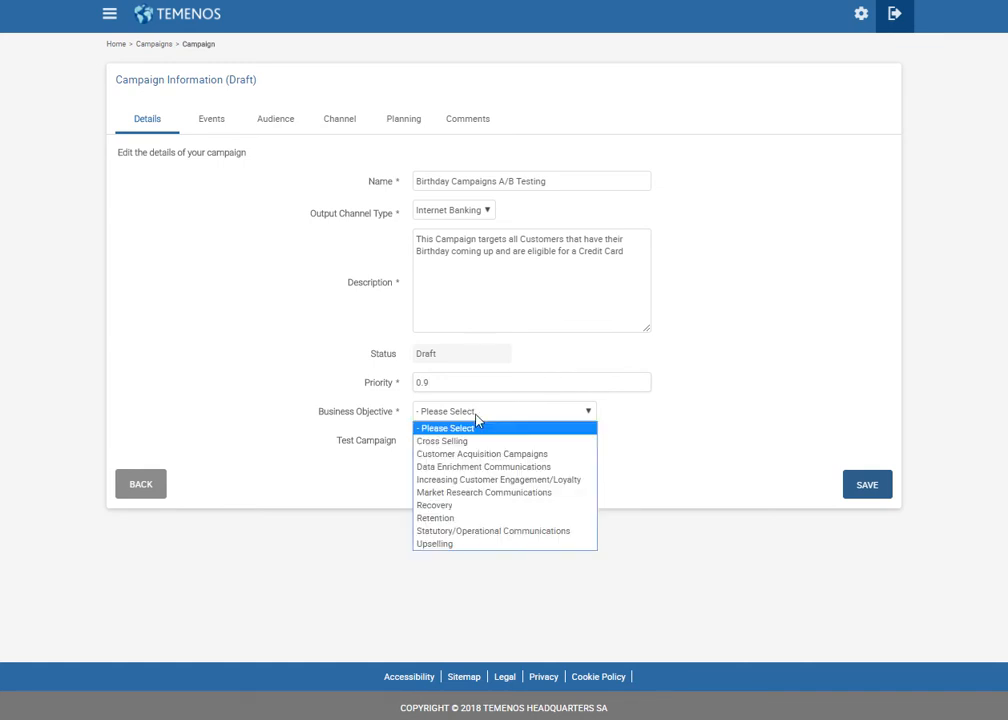
{"action": "left_click", "coordinate": [476, 443]}
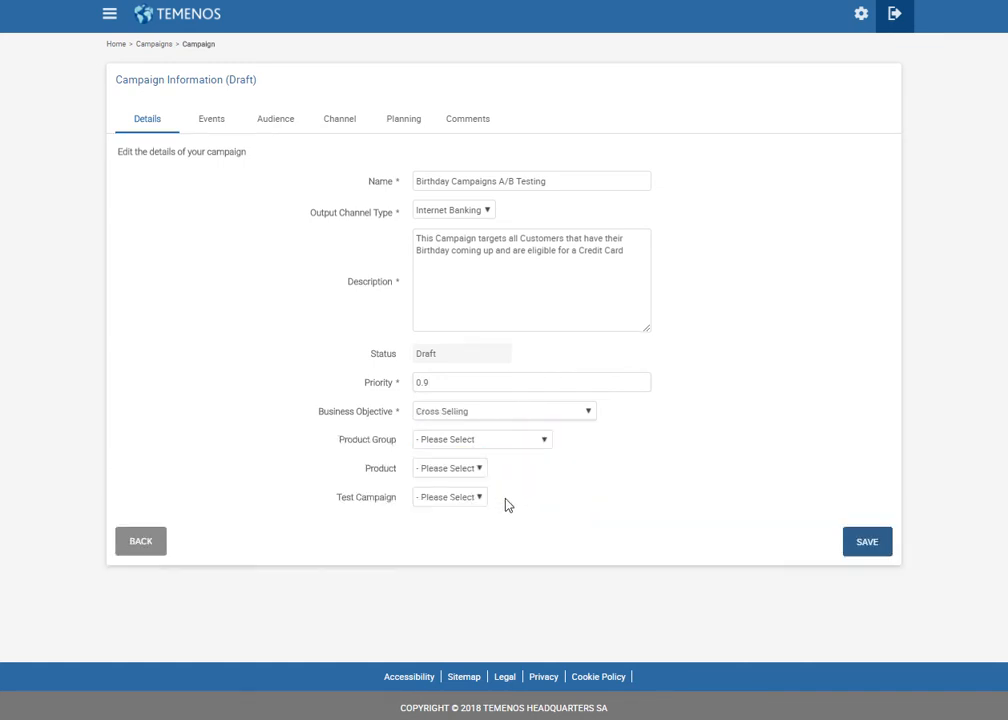
{"action": "left_click", "coordinate": [502, 441]}
{"action": "key", "text": "l"}
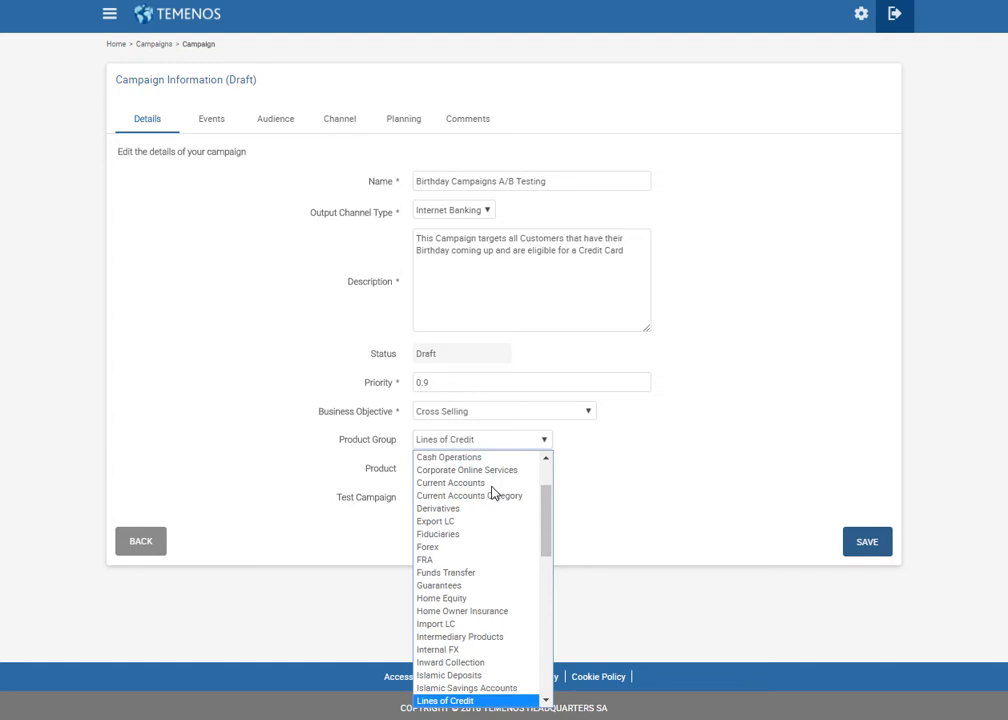
{"action": "left_click", "coordinate": [515, 701]}
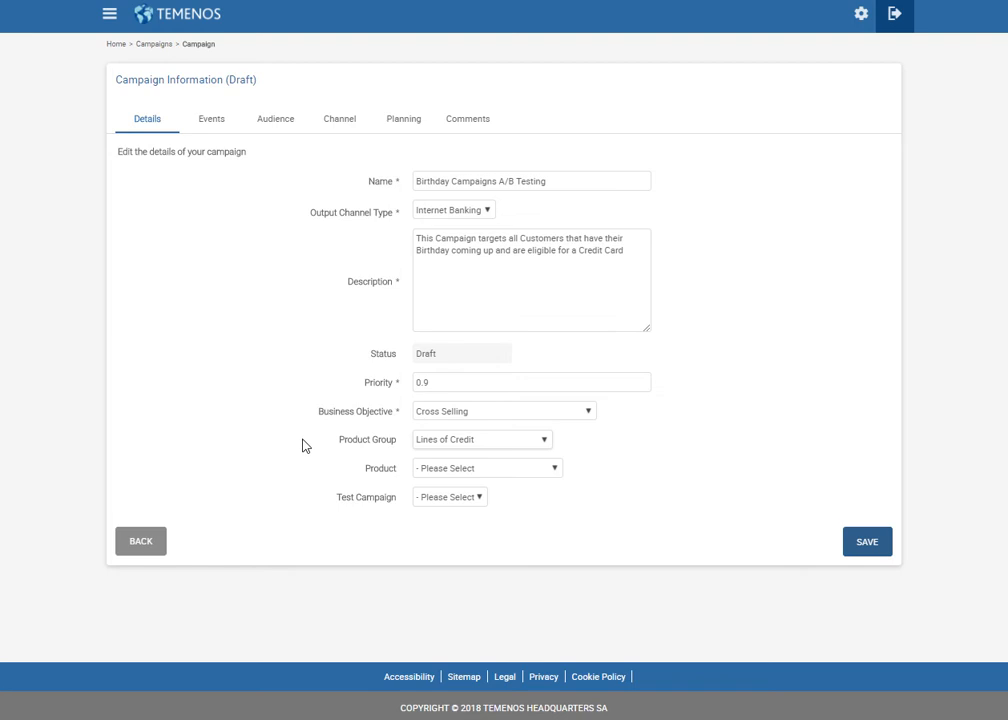
{"action": "left_click", "coordinate": [459, 500]}
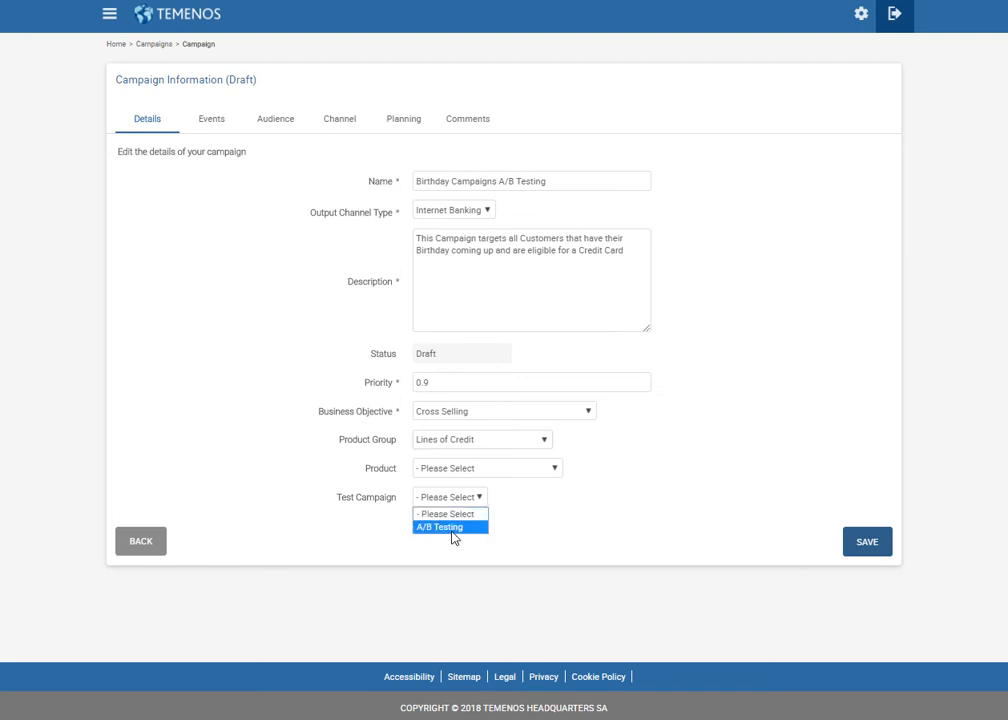
{"action": "left_click", "coordinate": [450, 528]}
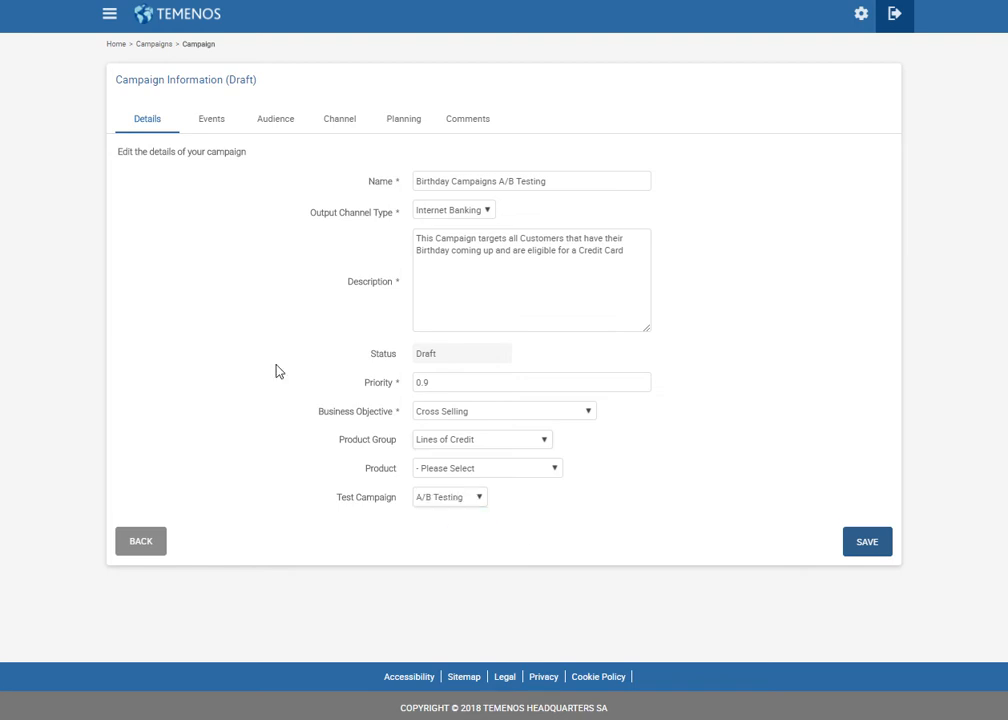
Tick the IB R18 Home Page Loaded trigger event, then go to Audience settings.
{"action": "left_click", "coordinate": [214, 122]}
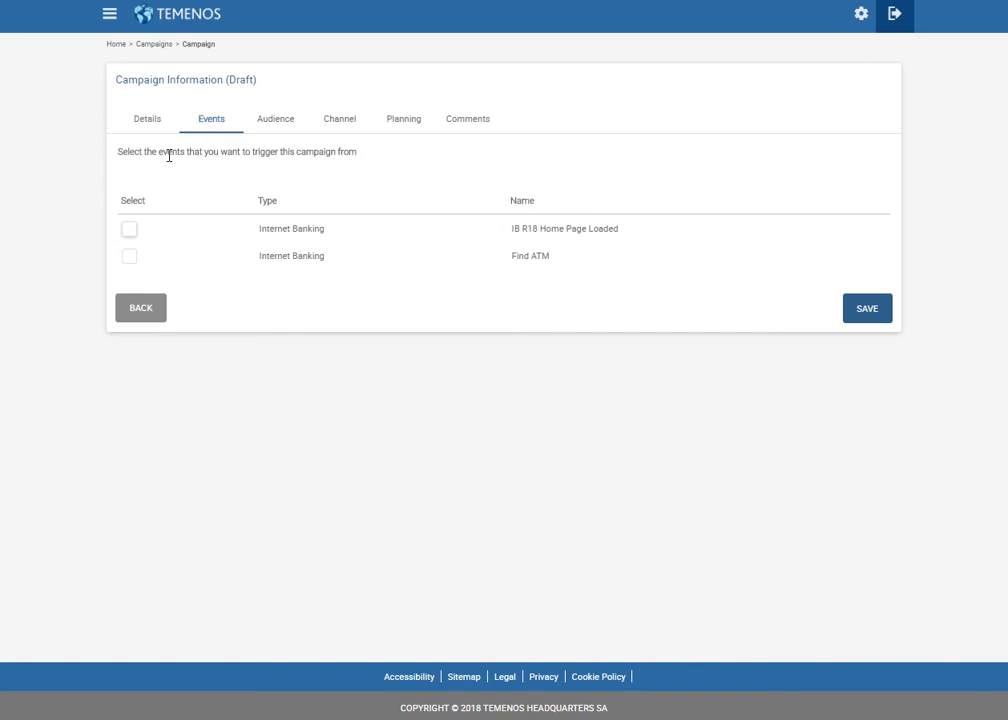
{"action": "left_click", "coordinate": [130, 231]}
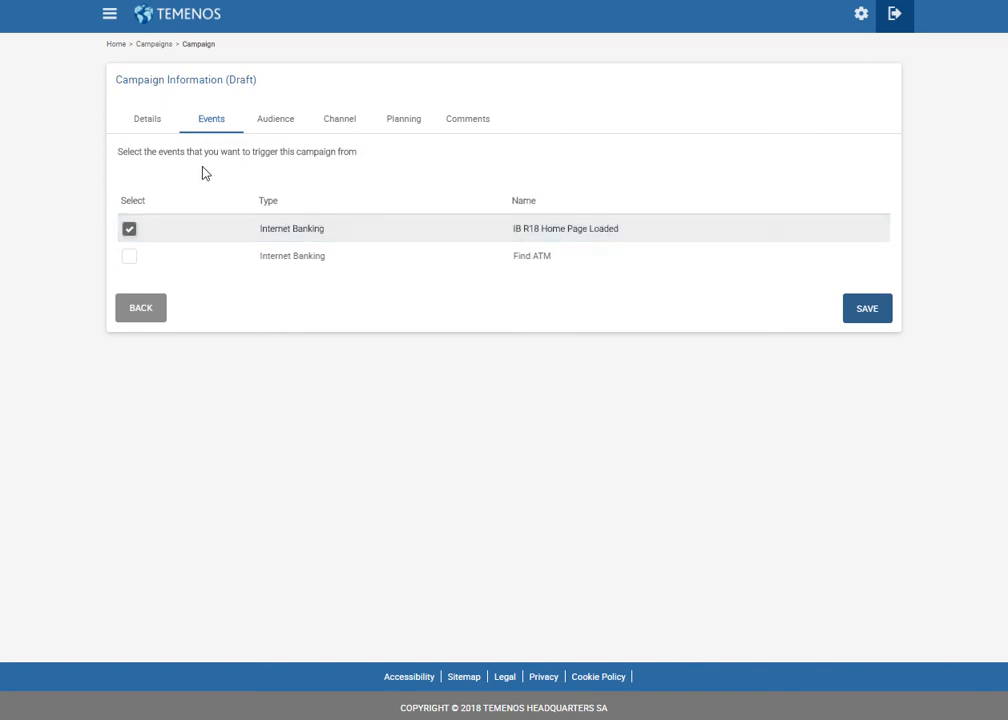
{"action": "left_click", "coordinate": [269, 122]}
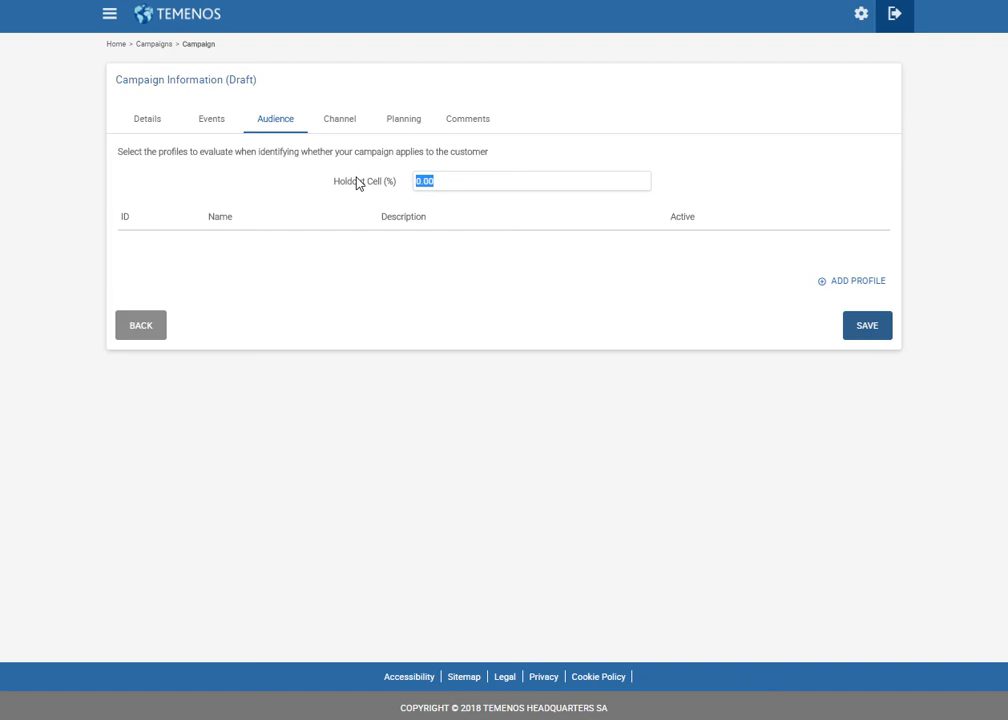
Add the 'Customer that have their Birthday coming up' profile to the audience.
{"action": "left_click", "coordinate": [542, 313]}
{"action": "left_click", "coordinate": [876, 288]}
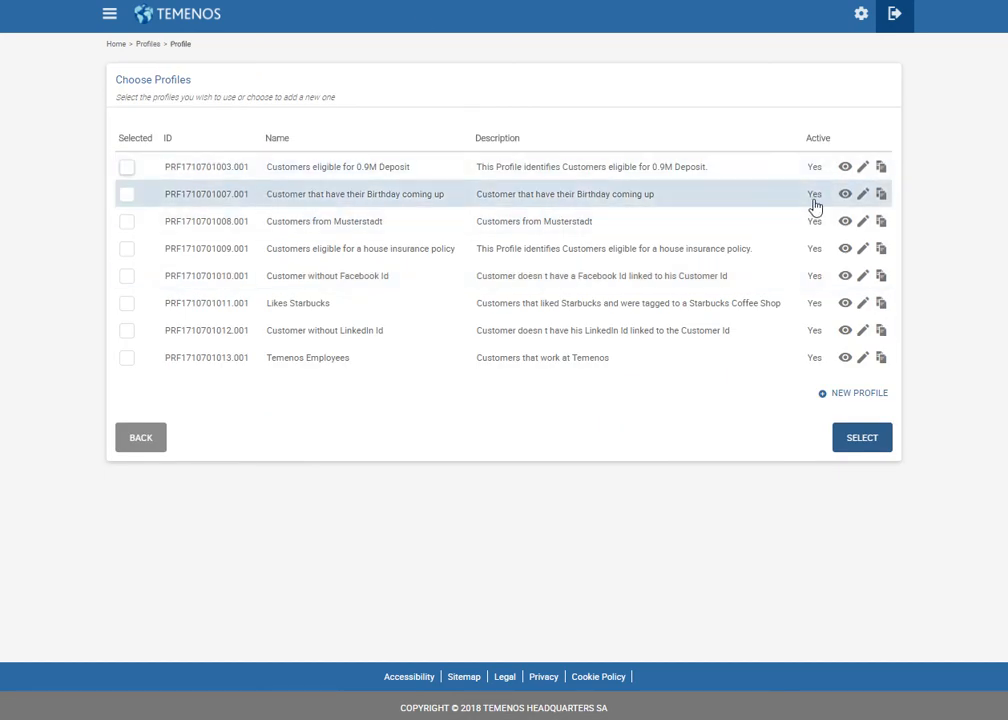
{"action": "left_click", "coordinate": [846, 195]}
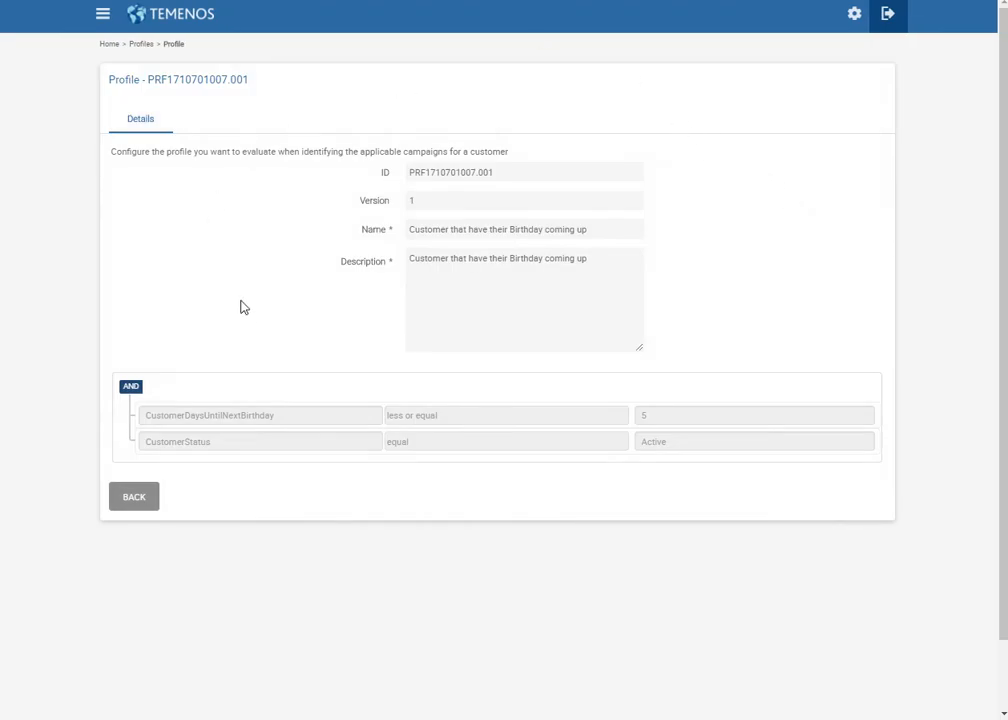
{"action": "mouse_move", "coordinate": [157, 427]}
{"action": "left_click", "coordinate": [146, 502]}
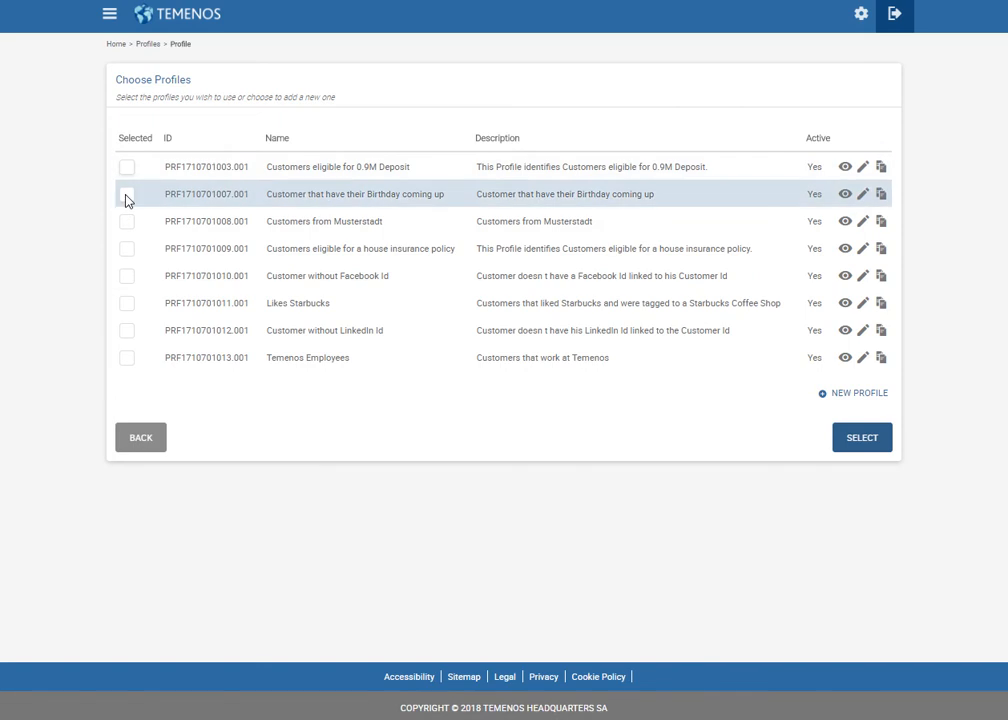
{"action": "left_click", "coordinate": [127, 196]}
{"action": "left_click", "coordinate": [860, 438]}
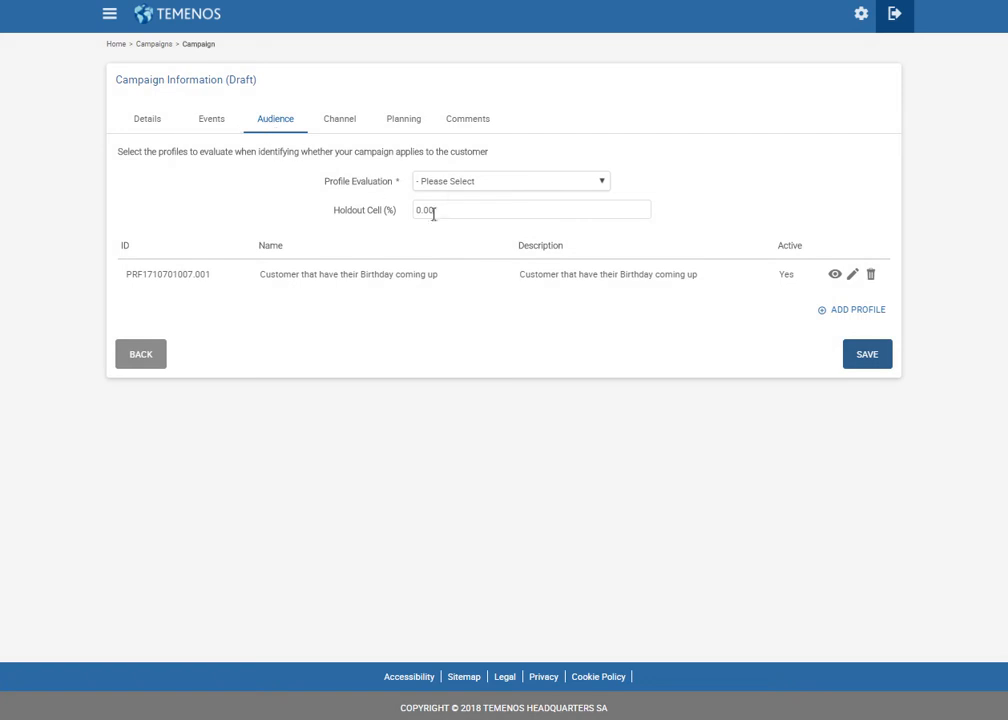
Set Profile Evaluation to 'Only match if all profiles evaluate to true'.
{"action": "left_click", "coordinate": [451, 183]}
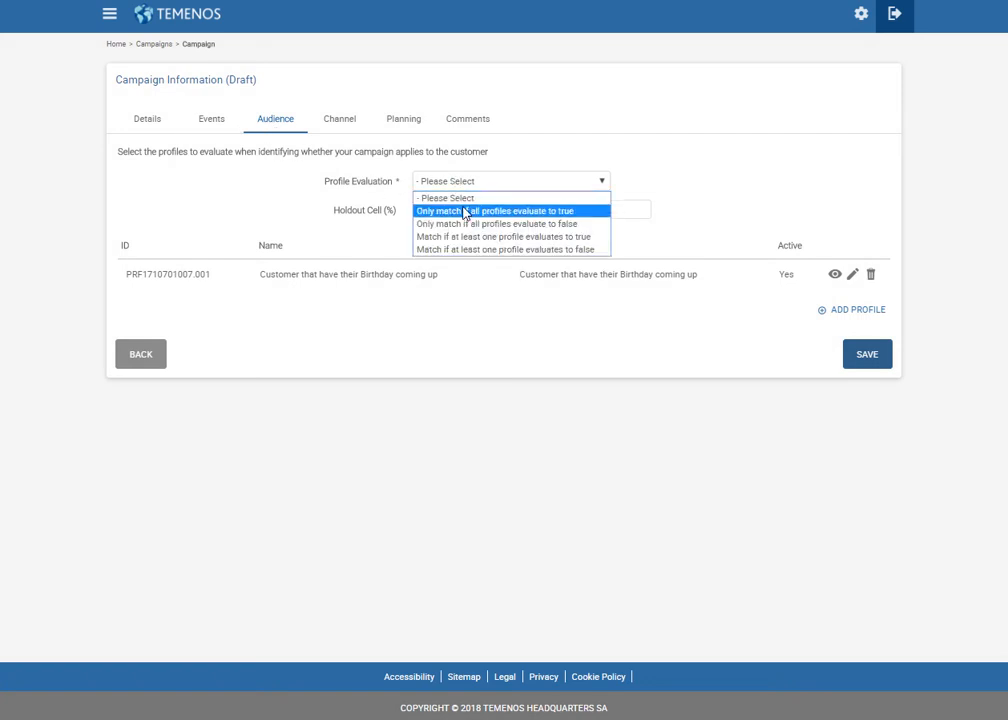
{"action": "left_click", "coordinate": [465, 212]}
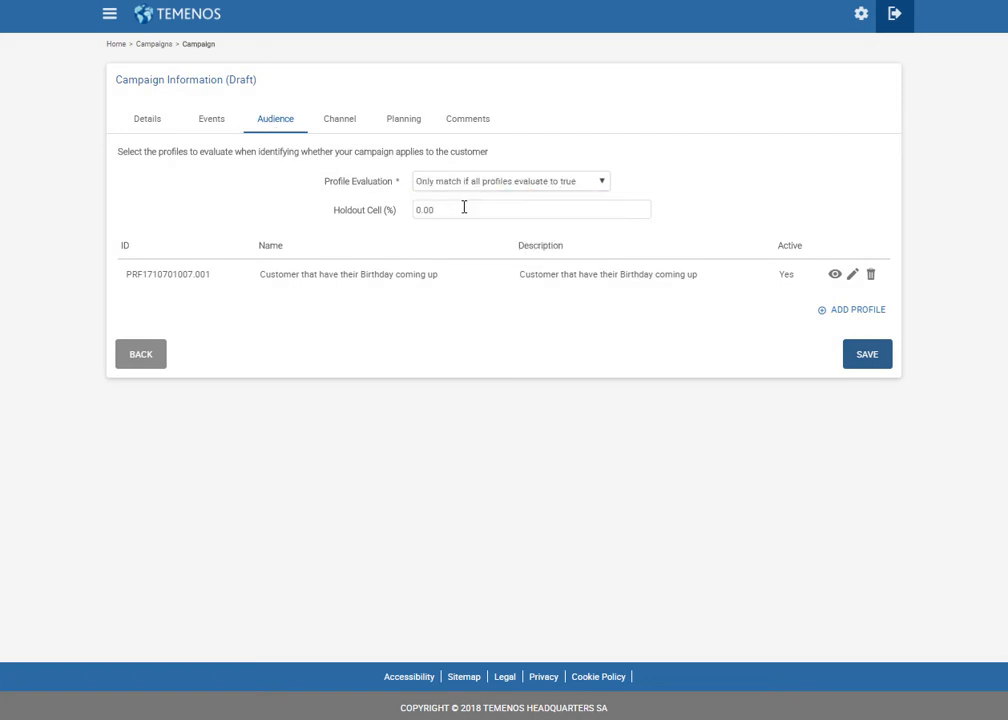
{"action": "left_click", "coordinate": [337, 123]}
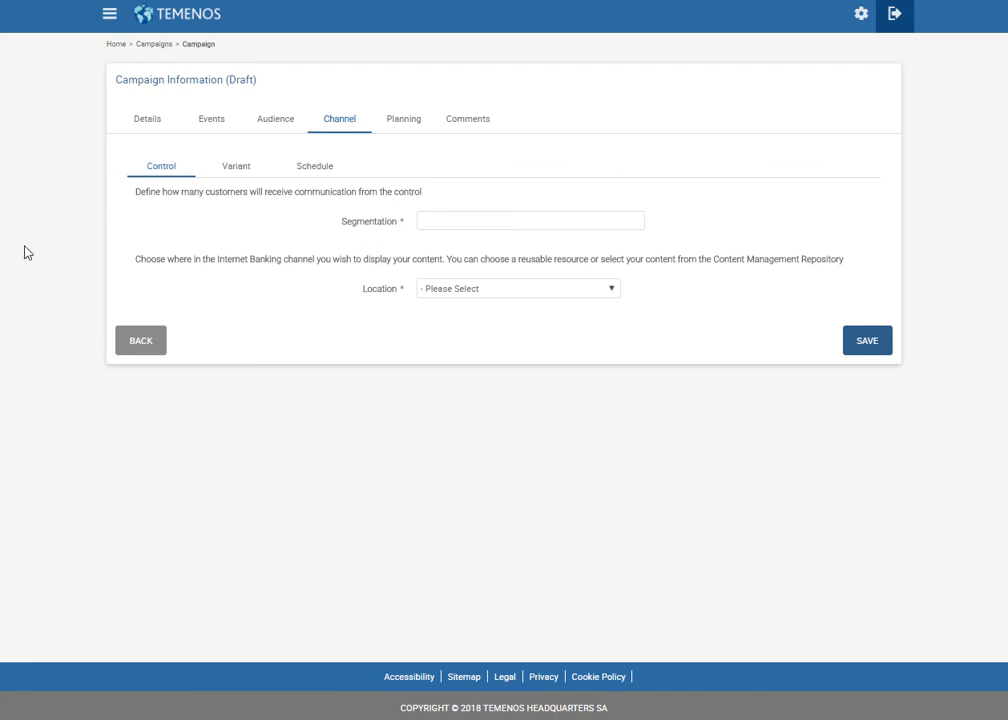
Give the control segmentation 70, location IB R18 - Left Side Banner, and Image content type.
{"action": "left_click", "coordinate": [426, 223]}
{"action": "type", "text": "70"}
{"action": "left_click", "coordinate": [464, 291]}
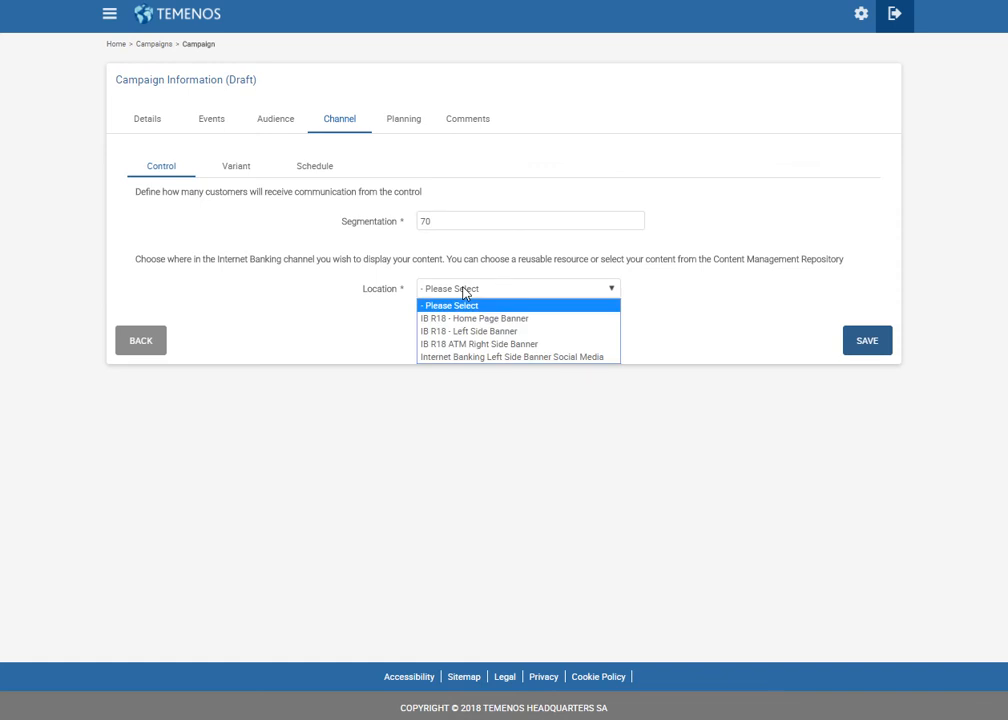
{"action": "left_click", "coordinate": [488, 333]}
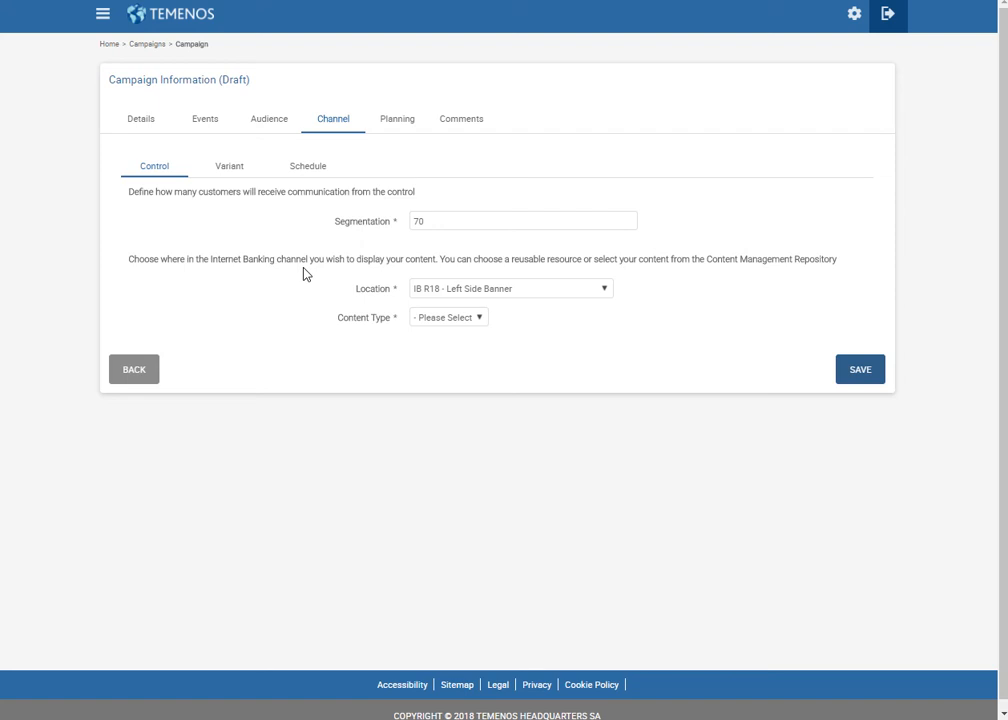
{"action": "left_click", "coordinate": [447, 318]}
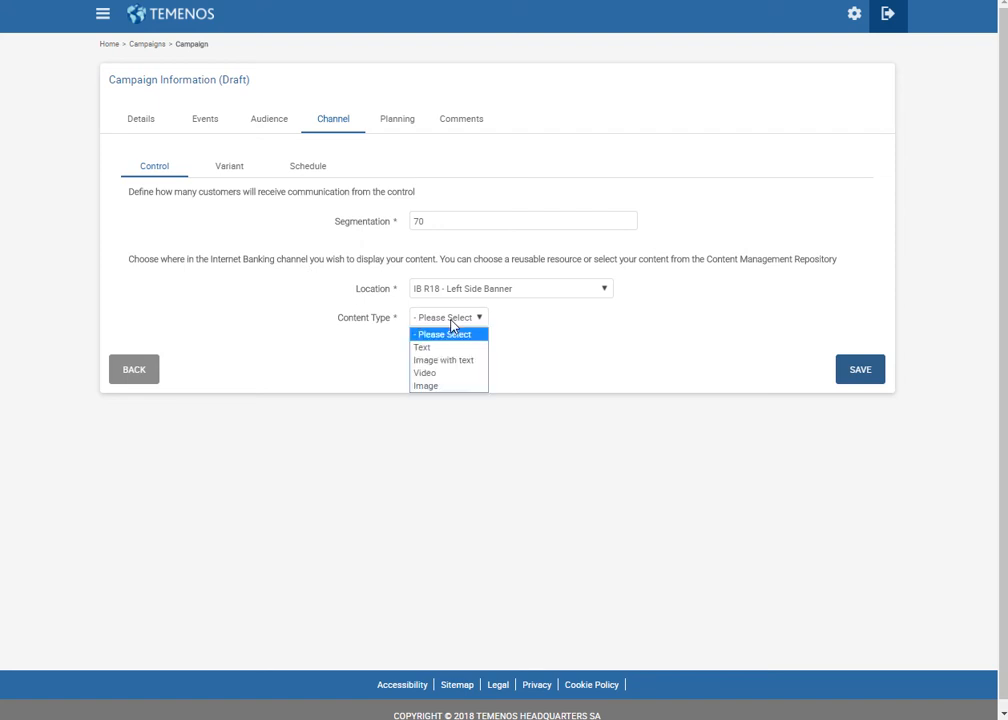
{"action": "left_click", "coordinate": [453, 387]}
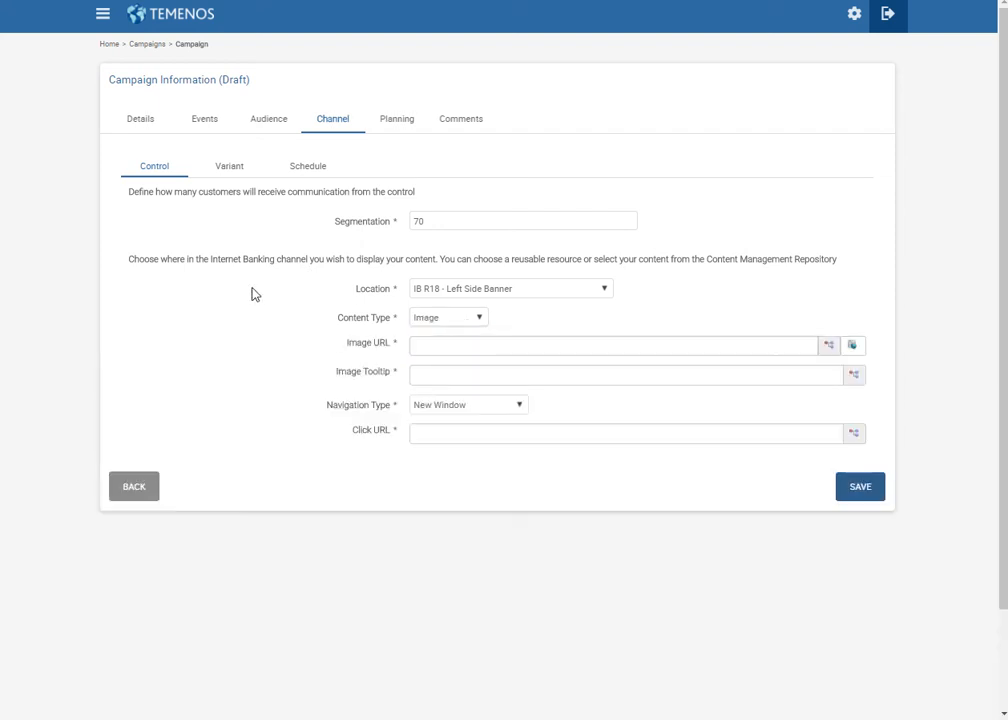
{"action": "left_click", "coordinate": [862, 346]}
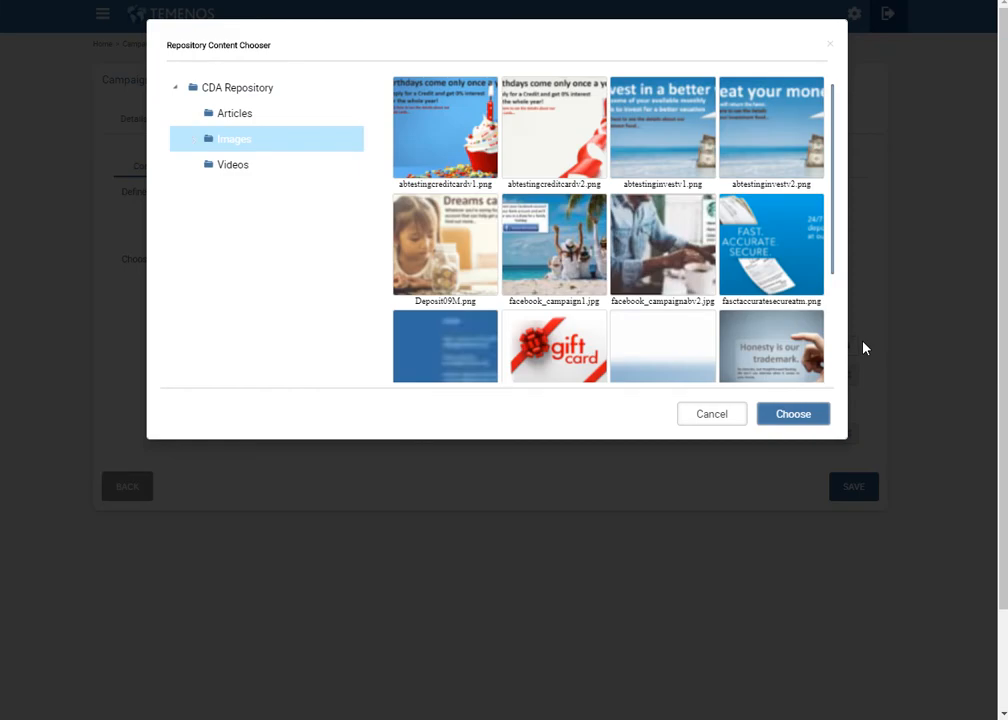
{"action": "left_click", "coordinate": [416, 138]}
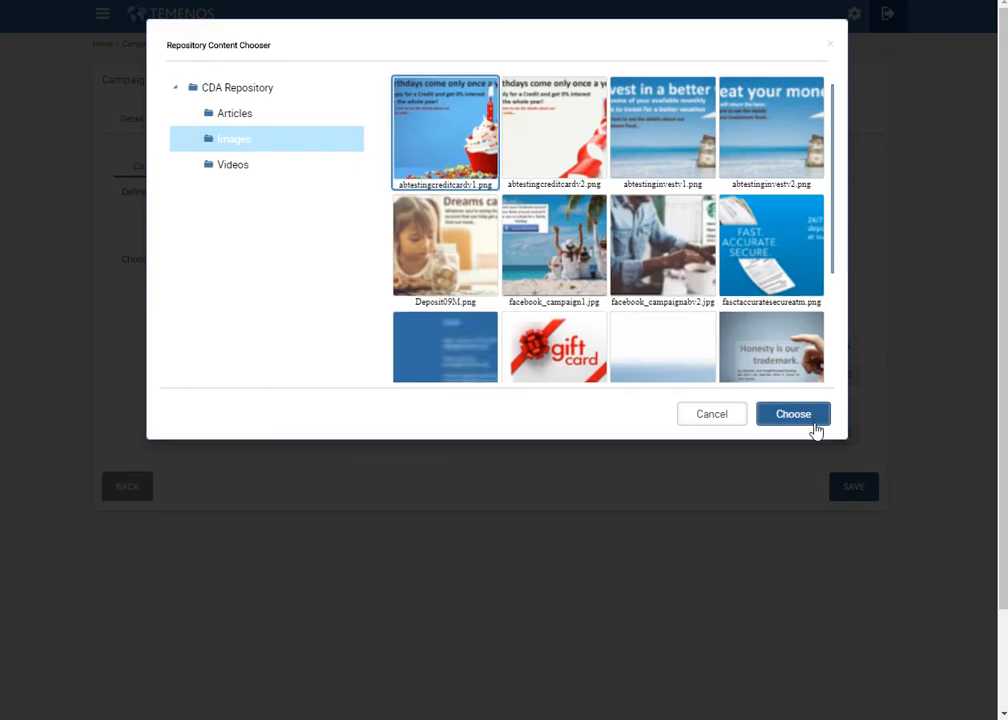
{"action": "left_click", "coordinate": [793, 414]}
{"action": "left_click", "coordinate": [562, 376]}
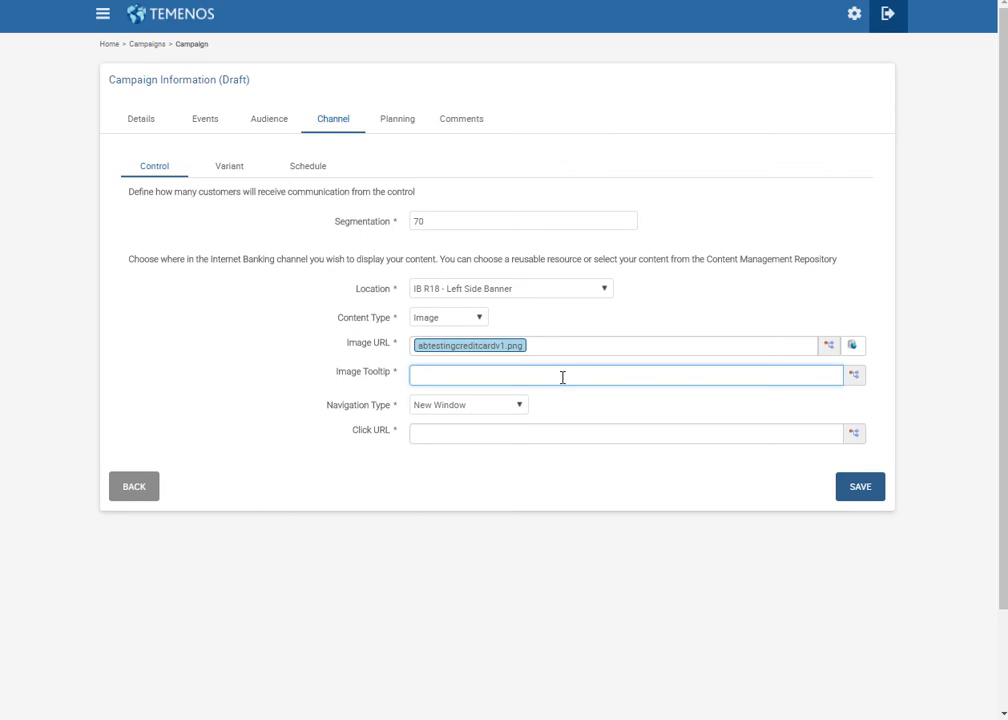
{"action": "type", "text": "aPPLY"}
{"action": "key", "text": "BackSpace"}
{"action": "key", "text": "BackSpace"}
{"action": "key", "text": "BackSpace"}
{"action": "key", "text": "BackSpace"}
{"action": "key", "text": "BackSpace"}
{"action": "type", "text": "App"}
{"action": "left_click", "coordinate": [497, 429]}
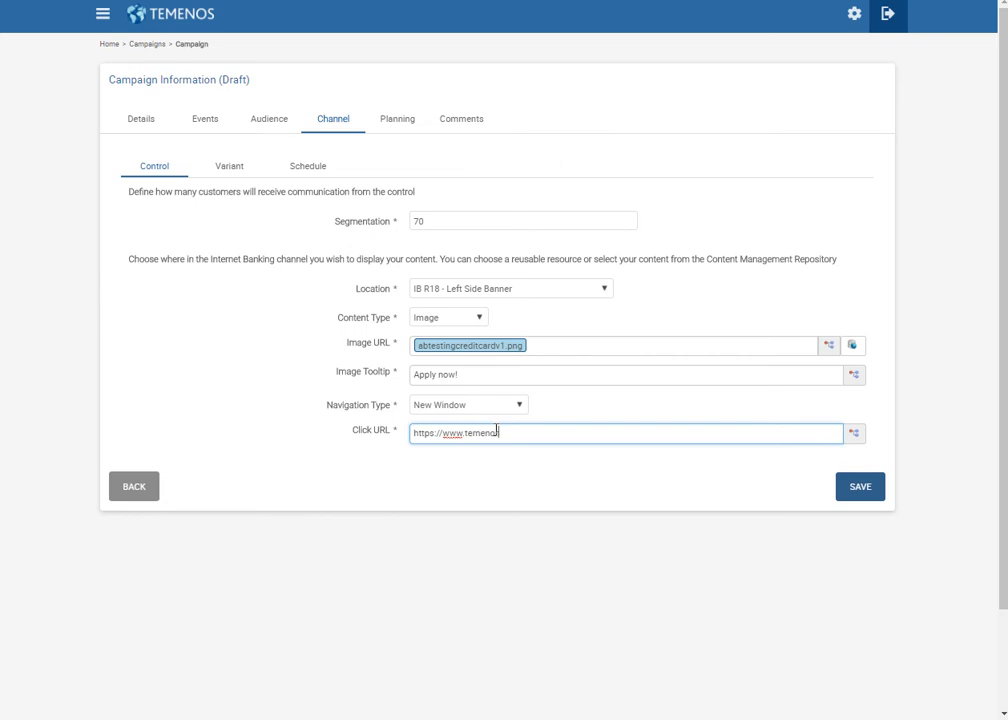
{"action": "type", "text": "https://www.temenos.com/en/"}
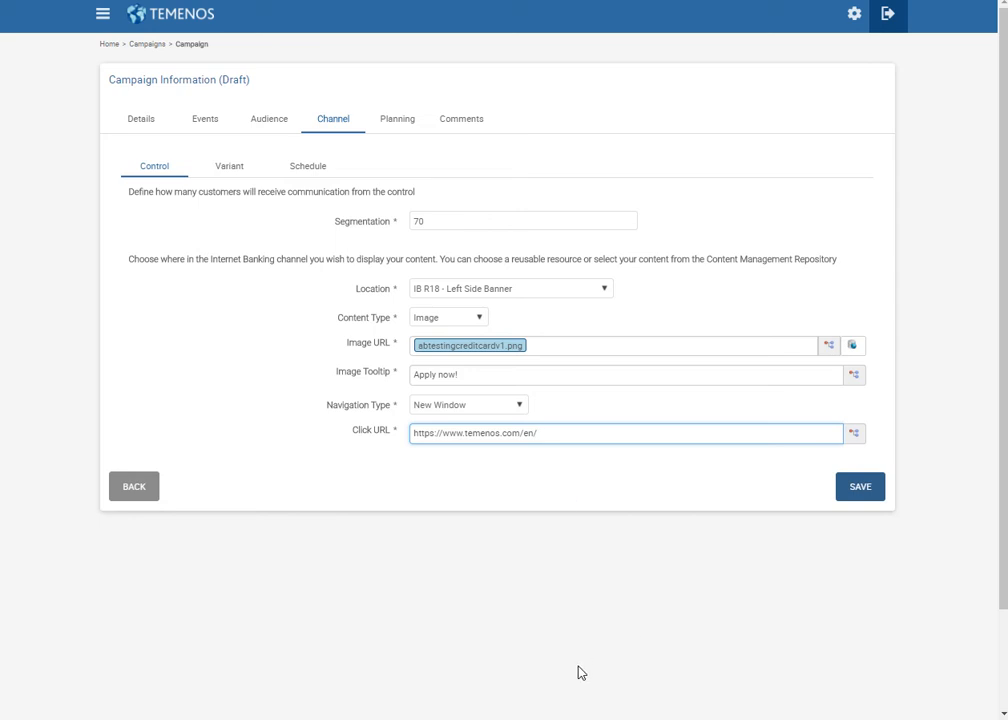
{"action": "left_click", "coordinate": [227, 172]}
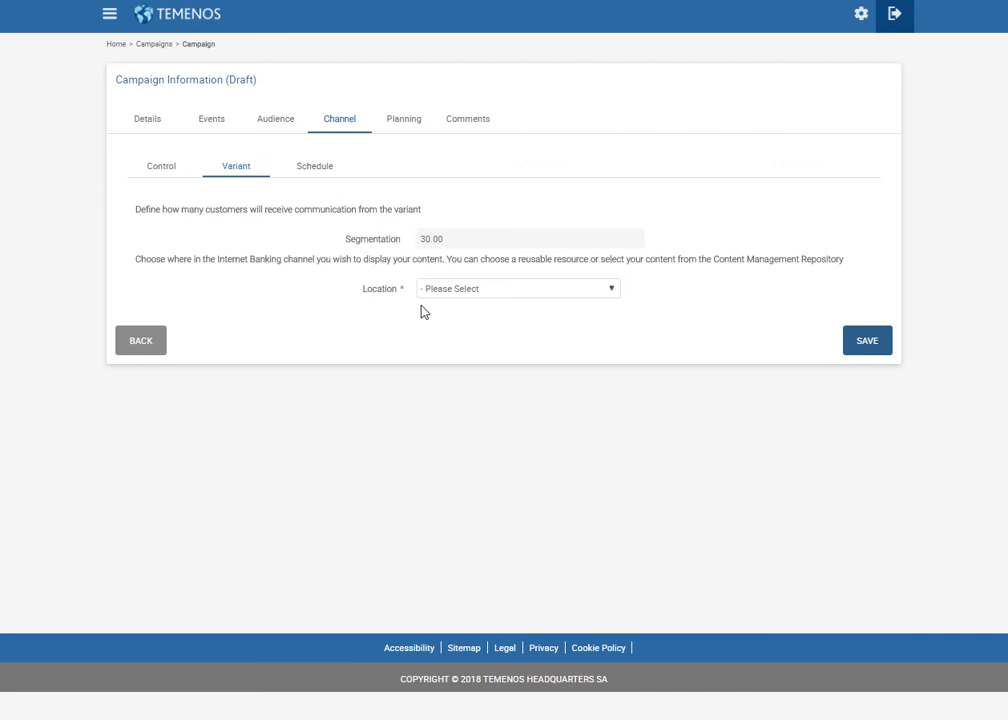
Place the variant in IB R18 - Left Side Banner with Image content type.
{"action": "left_click", "coordinate": [505, 286]}
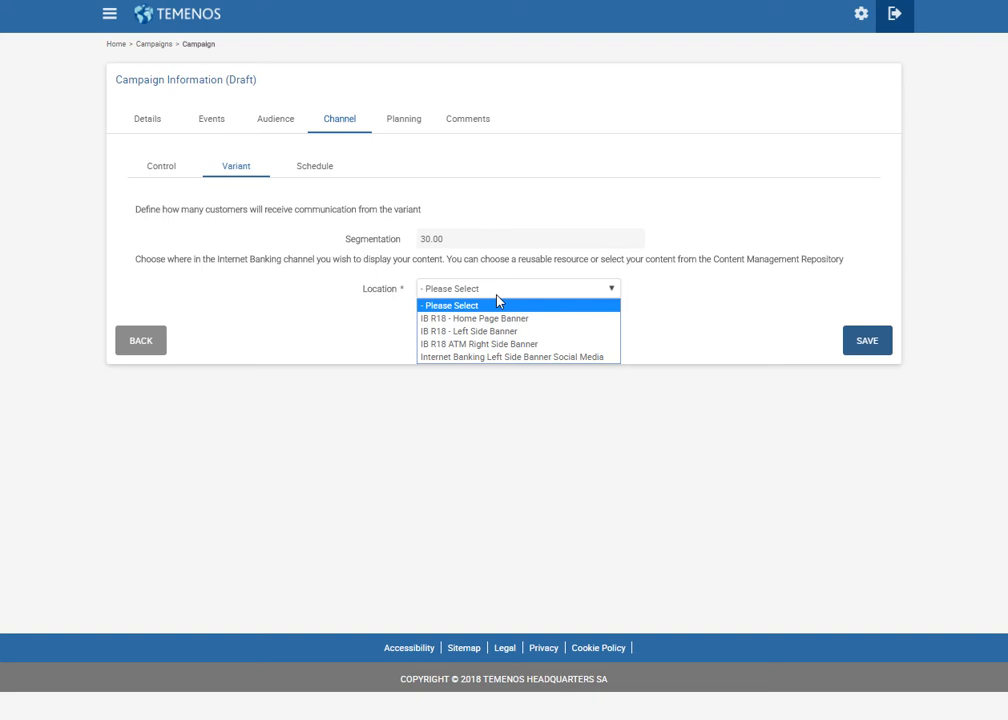
{"action": "left_click", "coordinate": [511, 331]}
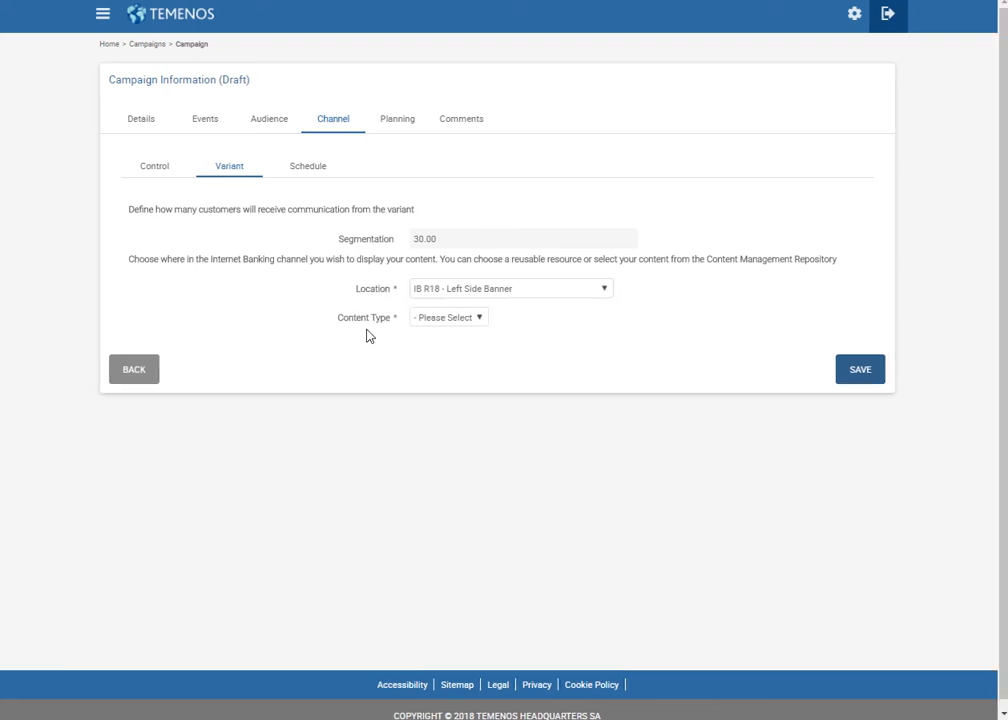
{"action": "left_click", "coordinate": [468, 319]}
{"action": "left_click", "coordinate": [448, 386]}
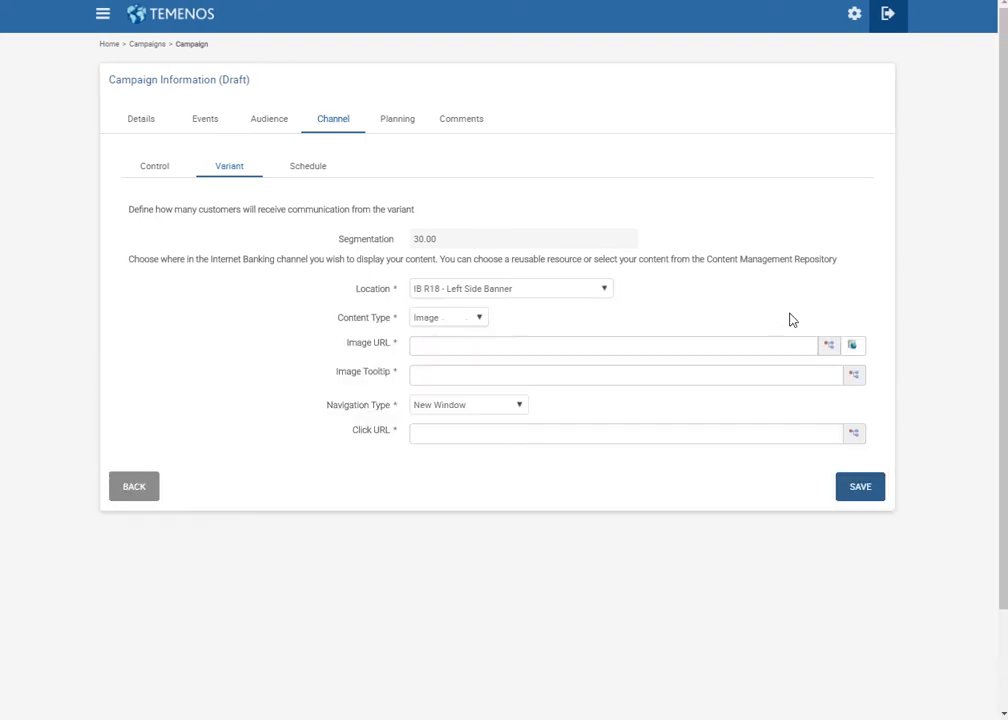
{"action": "left_click", "coordinate": [851, 348]}
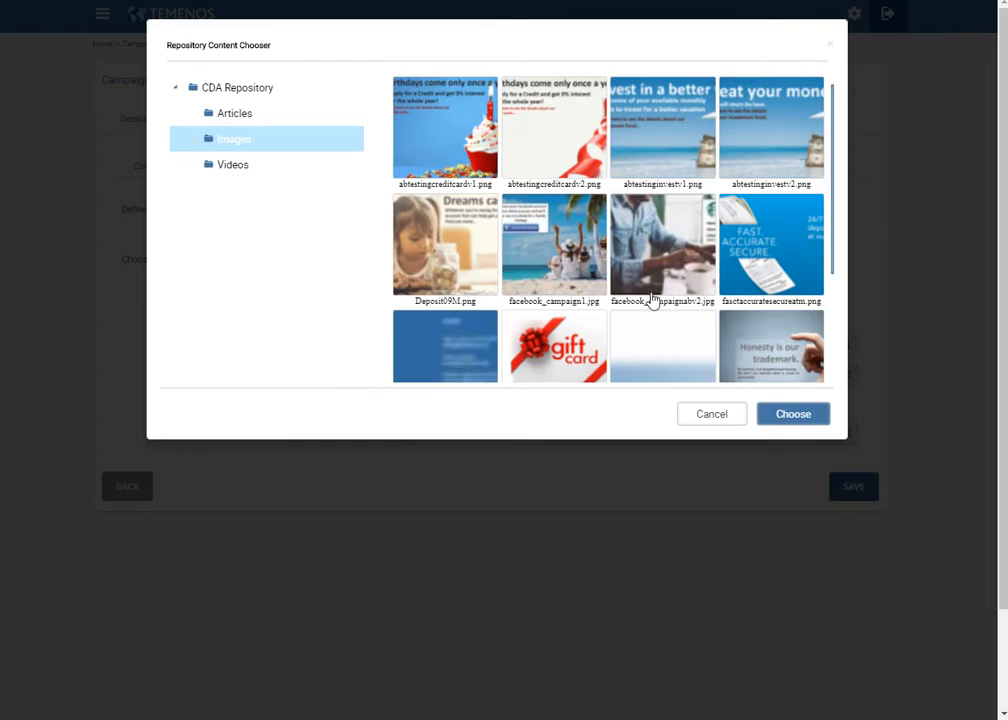
{"action": "left_click", "coordinate": [577, 152]}
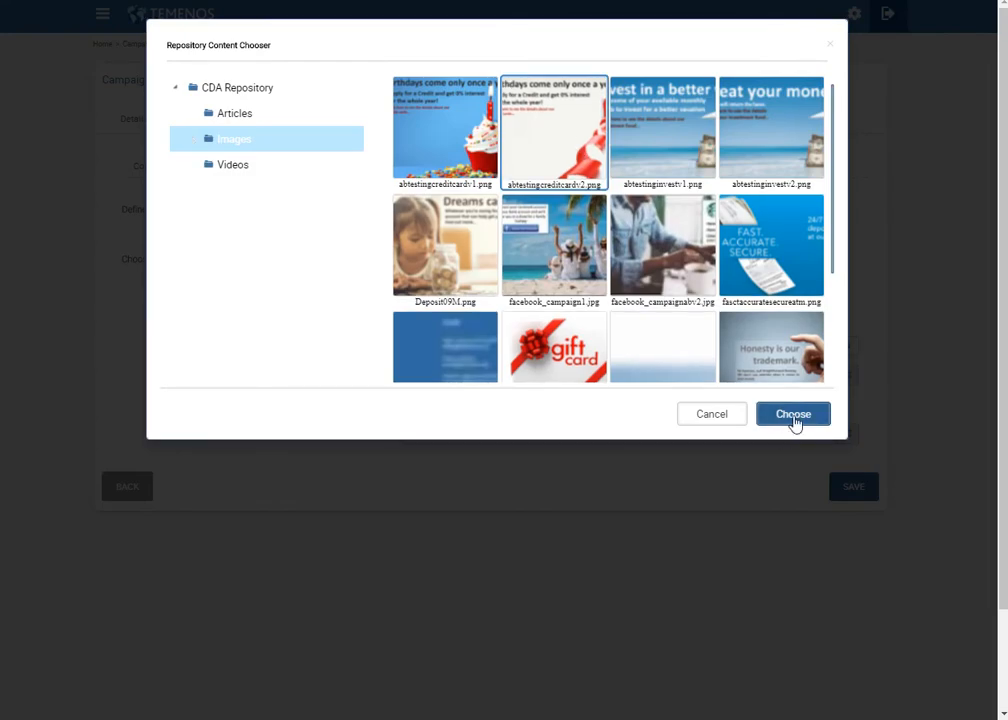
{"action": "left_click", "coordinate": [795, 422]}
{"action": "left_click", "coordinate": [432, 372]}
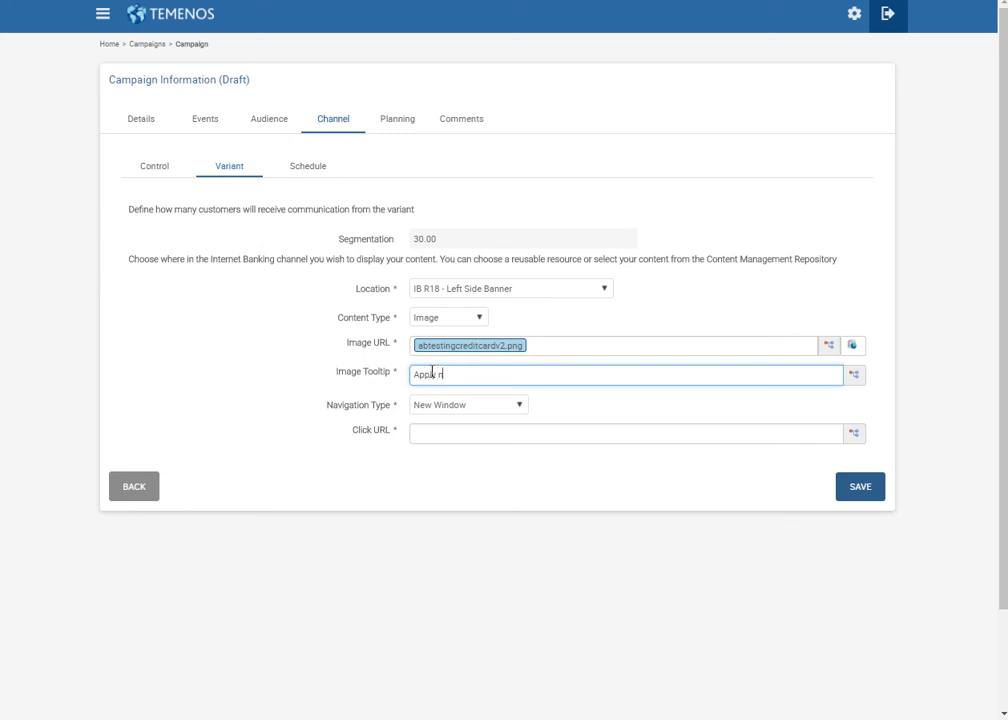
{"action": "left_click", "coordinate": [474, 433]}
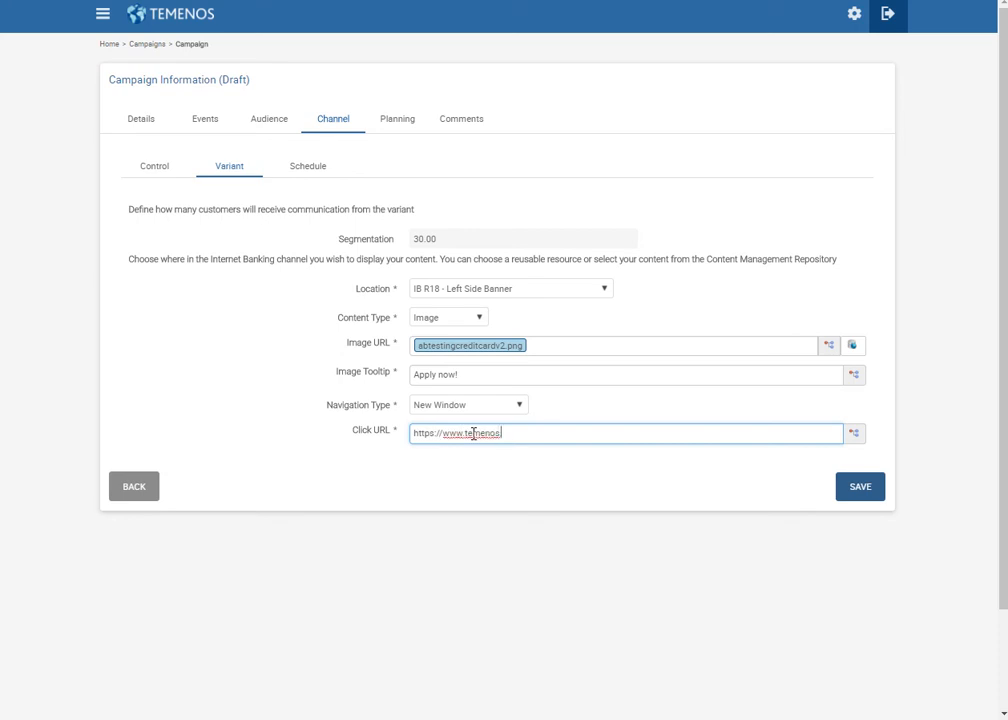
{"action": "type", "text": "https://www.temenos.com/en/"}
Schedule the A/B test from 02/03/2018 to 03/03/2018.
{"action": "left_click", "coordinate": [311, 168]}
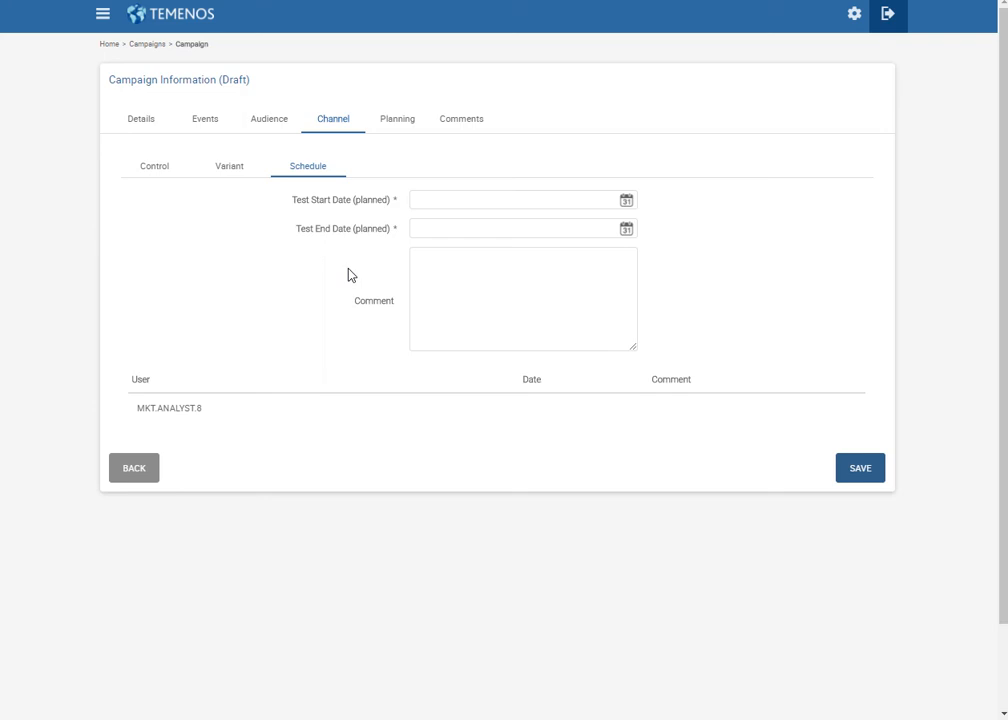
{"action": "left_click", "coordinate": [630, 205]}
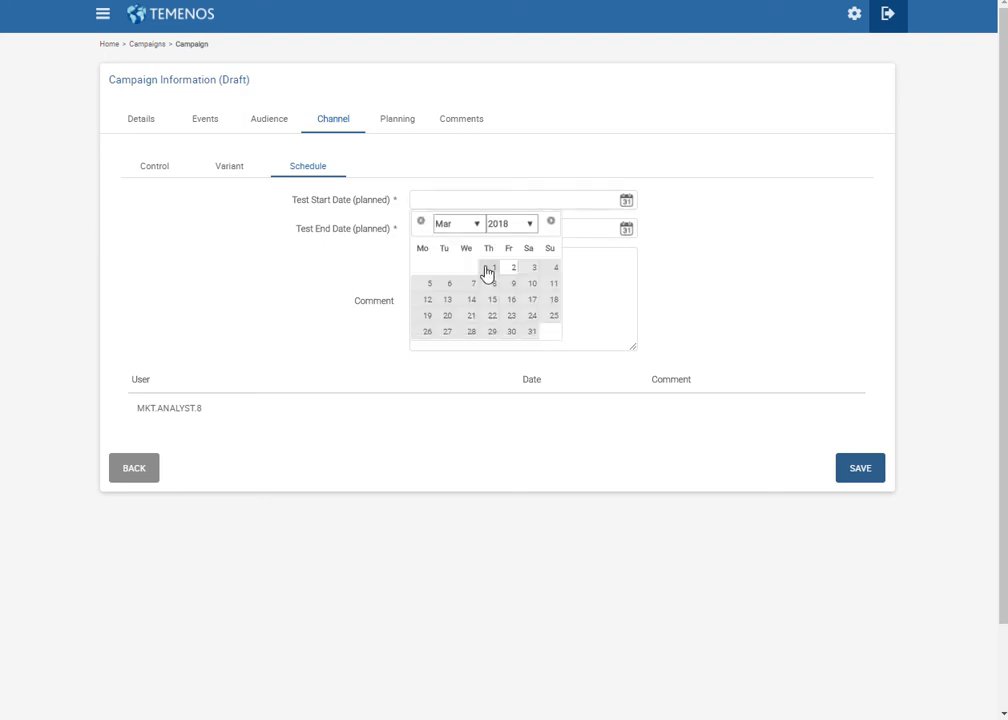
{"action": "left_click", "coordinate": [510, 271]}
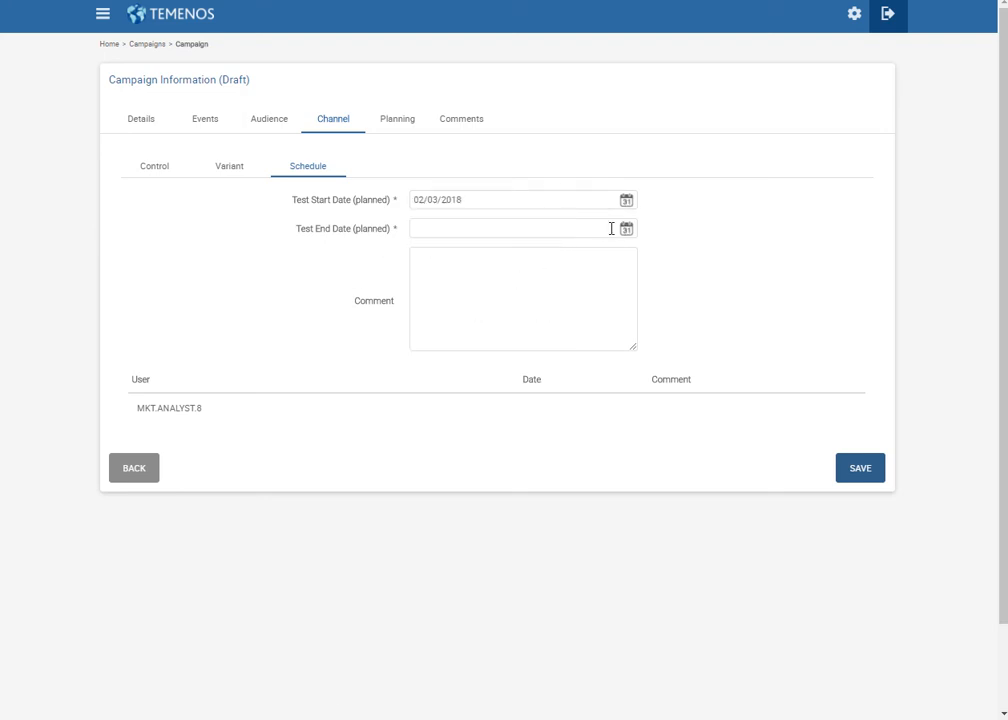
{"action": "left_click", "coordinate": [628, 232]}
{"action": "left_click", "coordinate": [537, 300]}
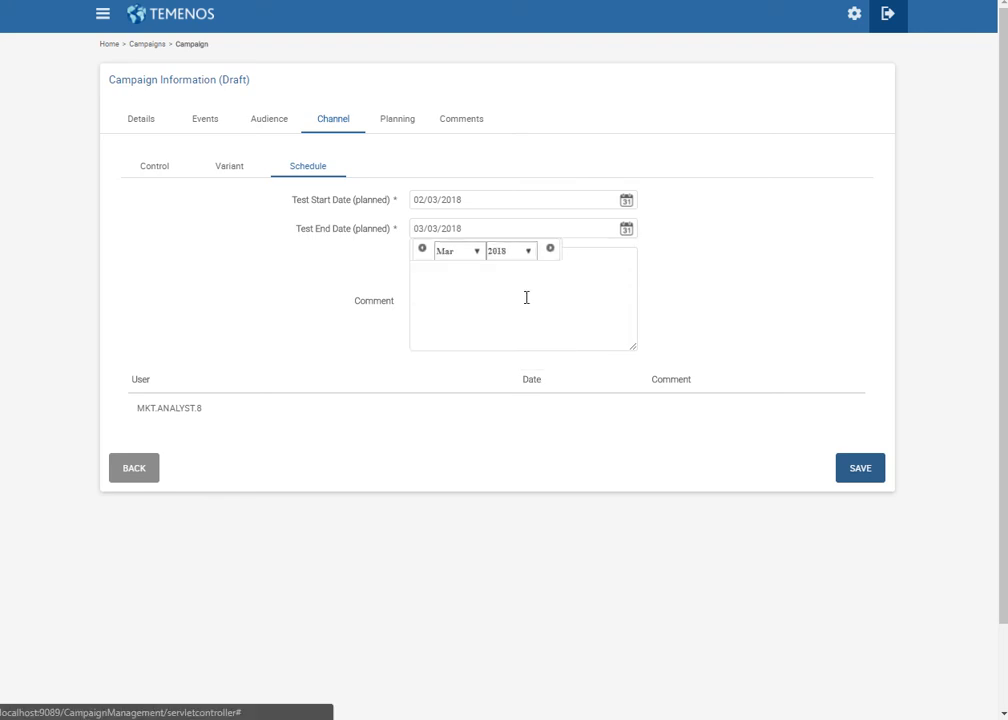
Plan the campaign for 04/03/2018 to 31/03/2018 and save the draft.
{"action": "left_click", "coordinate": [396, 129]}
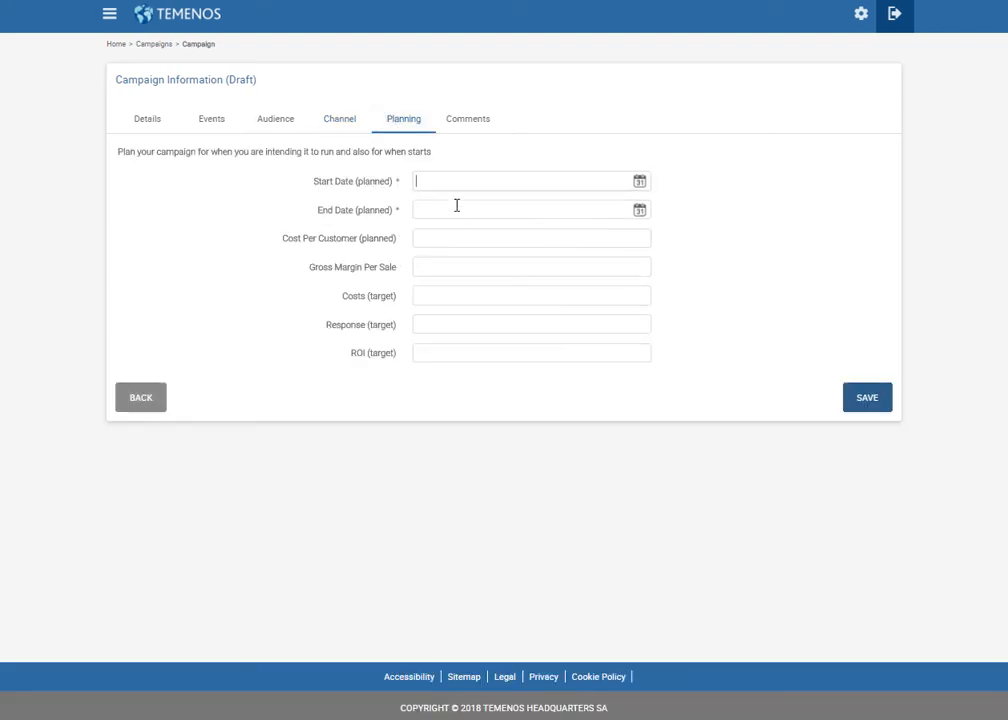
{"action": "left_click", "coordinate": [639, 182]}
{"action": "left_click", "coordinate": [557, 250]}
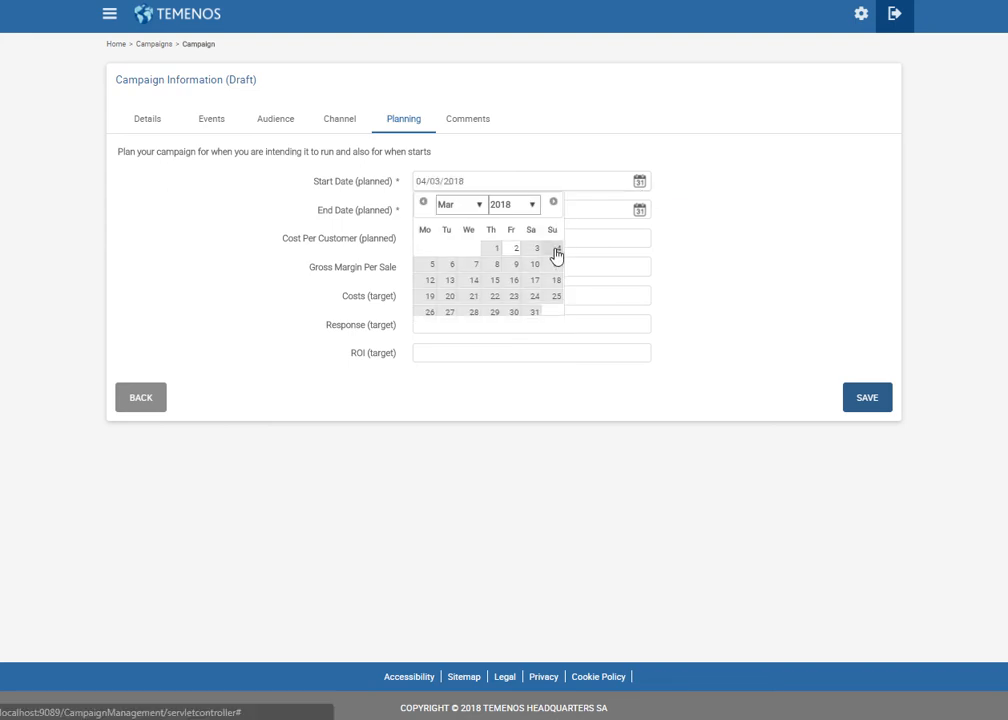
{"action": "left_click", "coordinate": [639, 210]}
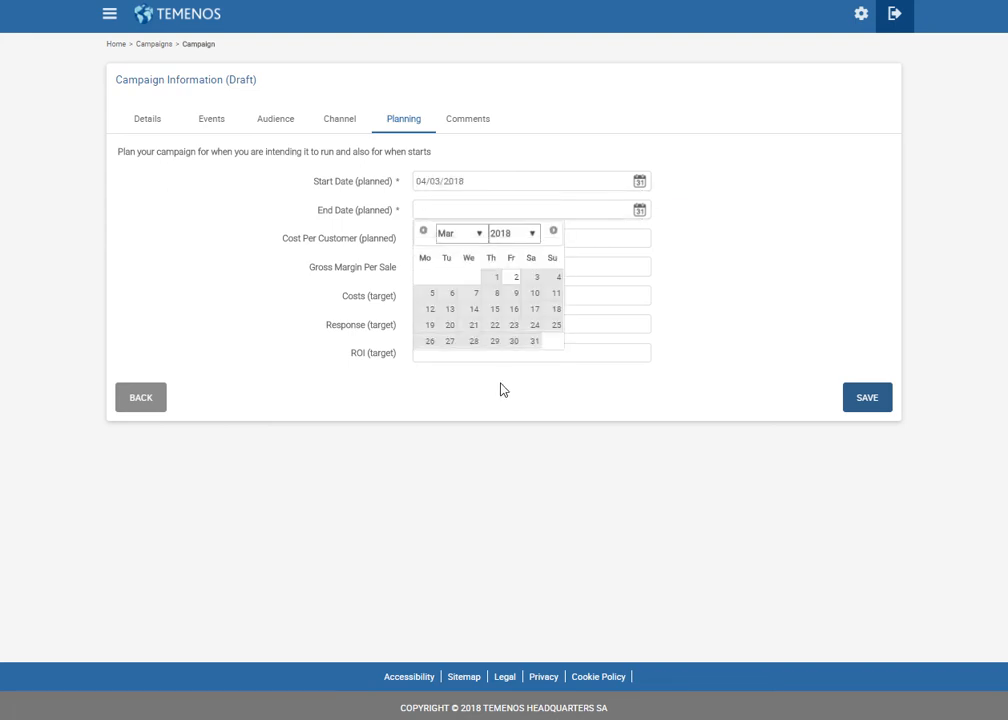
{"action": "left_click", "coordinate": [533, 341]}
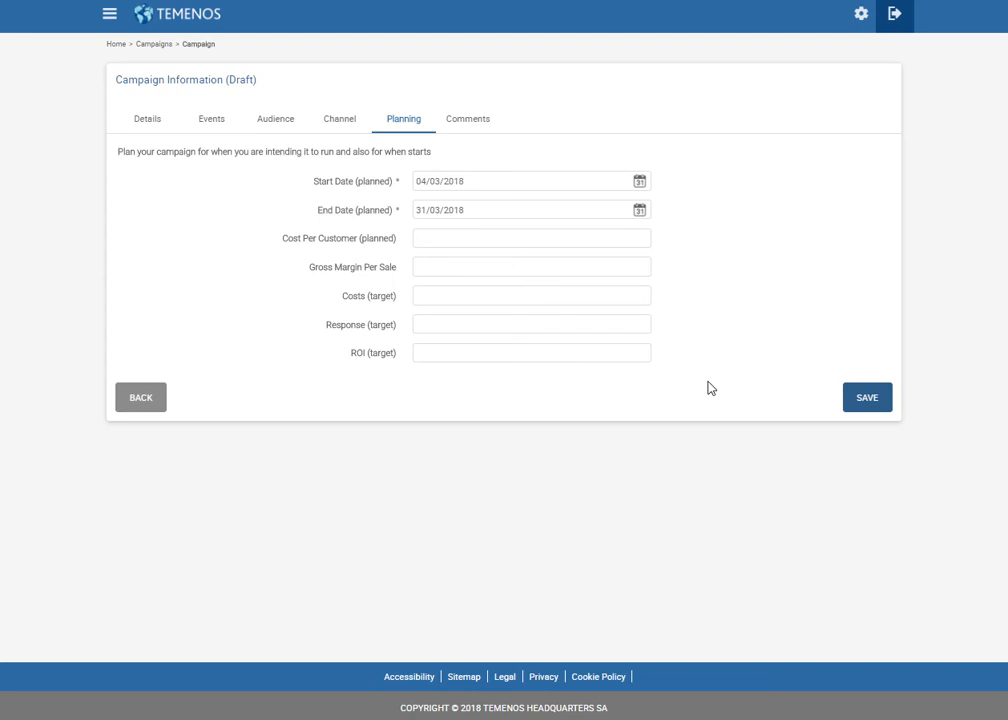
{"action": "left_click", "coordinate": [871, 398]}
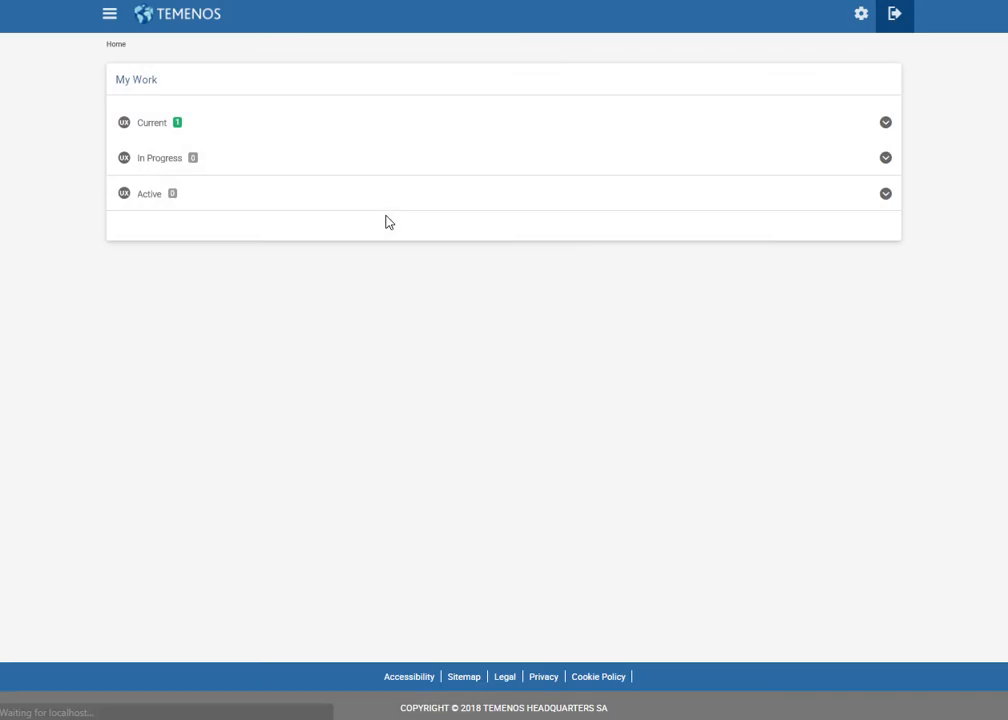
Commit Birthday Campaigns A/B Testing for checking, confirm it shows Pending Check, and log out.
{"action": "left_click", "coordinate": [142, 124]}
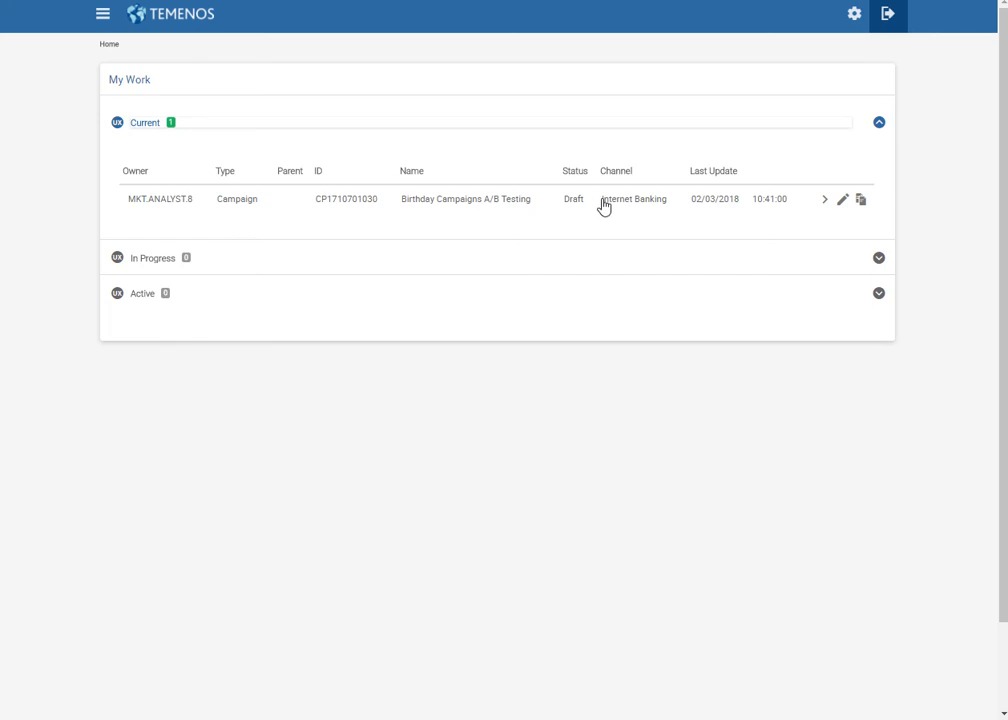
{"action": "left_click", "coordinate": [825, 204]}
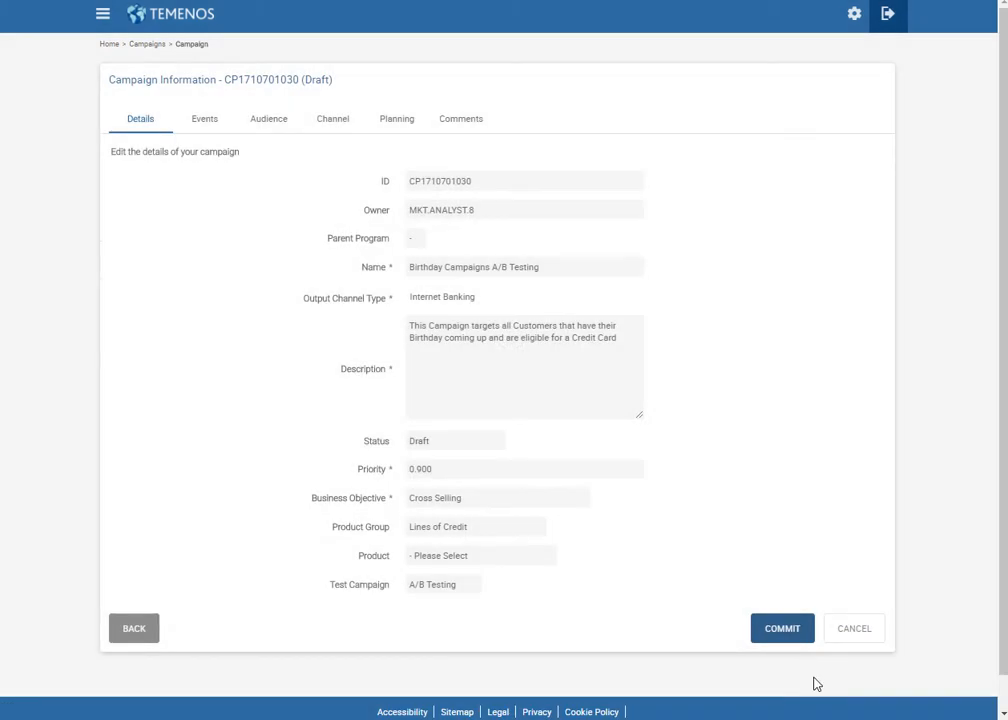
{"action": "left_click", "coordinate": [792, 628]}
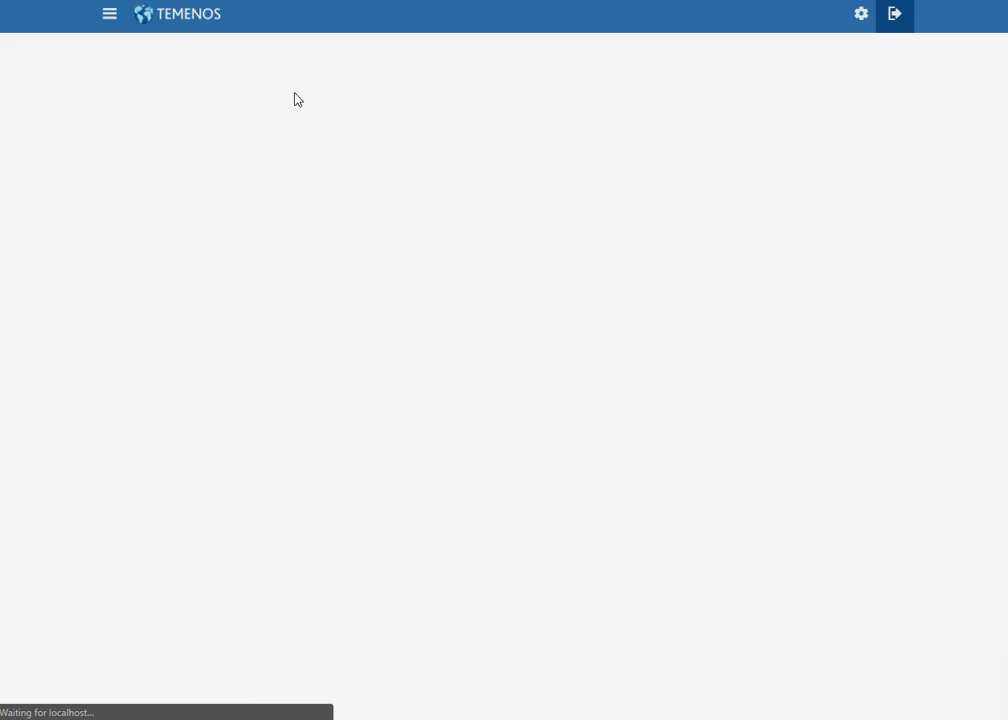
{"action": "left_click", "coordinate": [151, 160]}
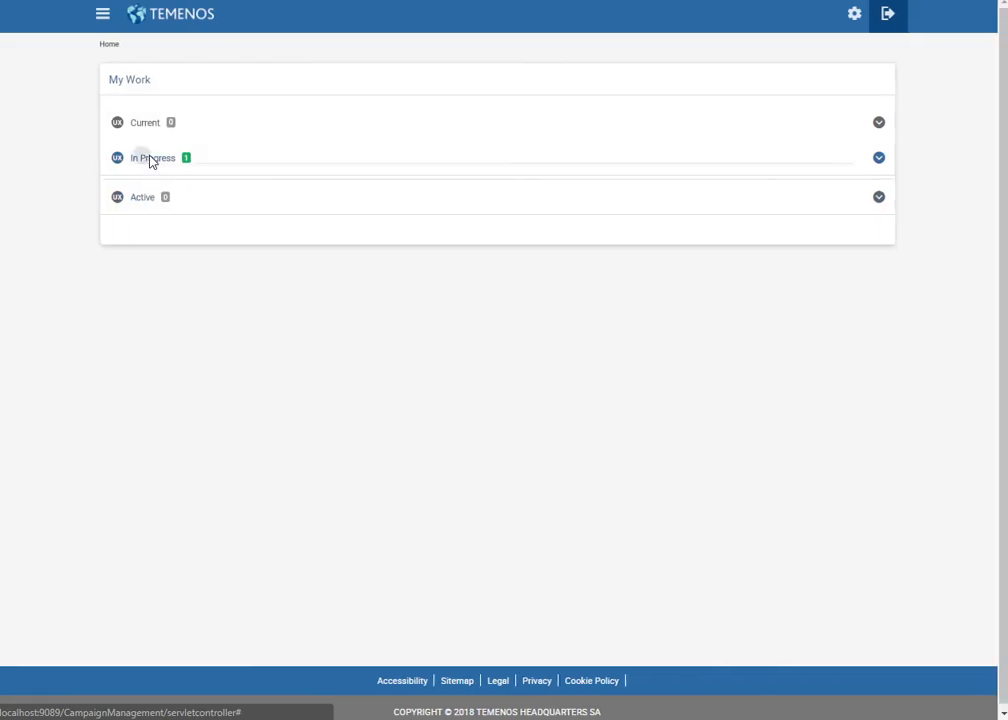
{"action": "left_click", "coordinate": [890, 28]}
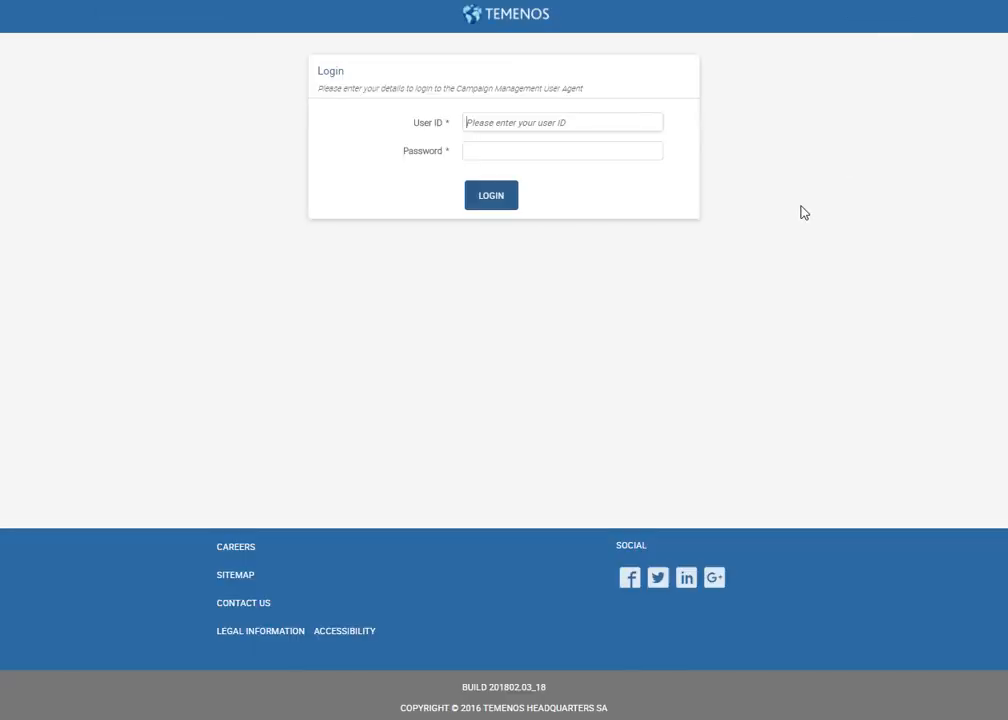
Log back in and commit the pending Birthday Campaigns A/B Testing campaign.
{"action": "type", "text": "MKT.ANALYST"}
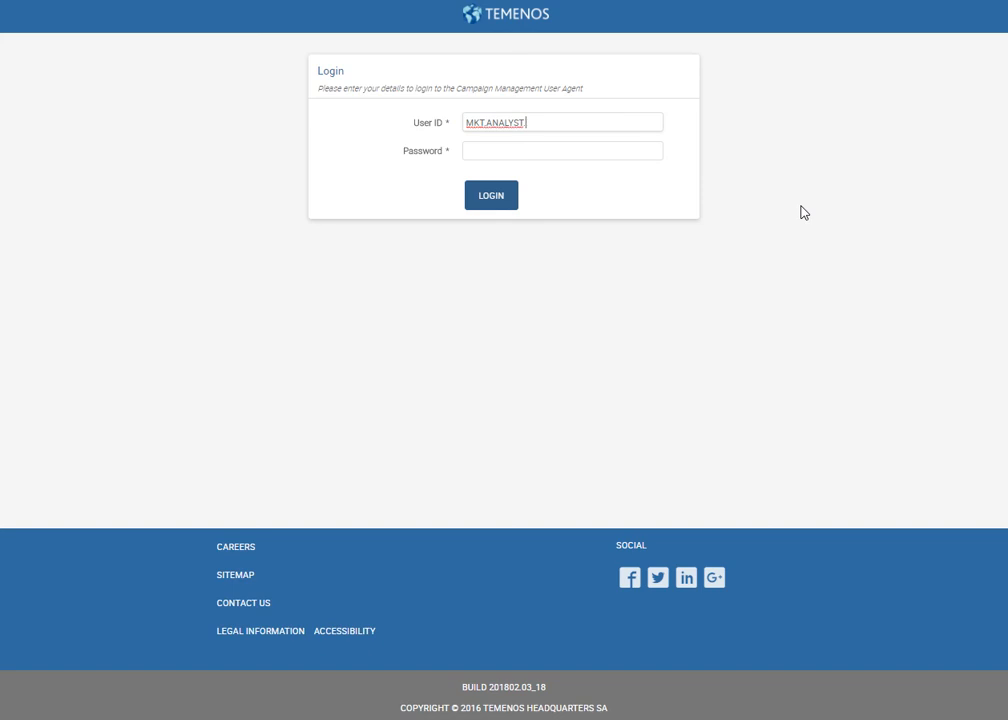
{"action": "type", "text": ".9.9"}
{"action": "key", "text": "Tab"}
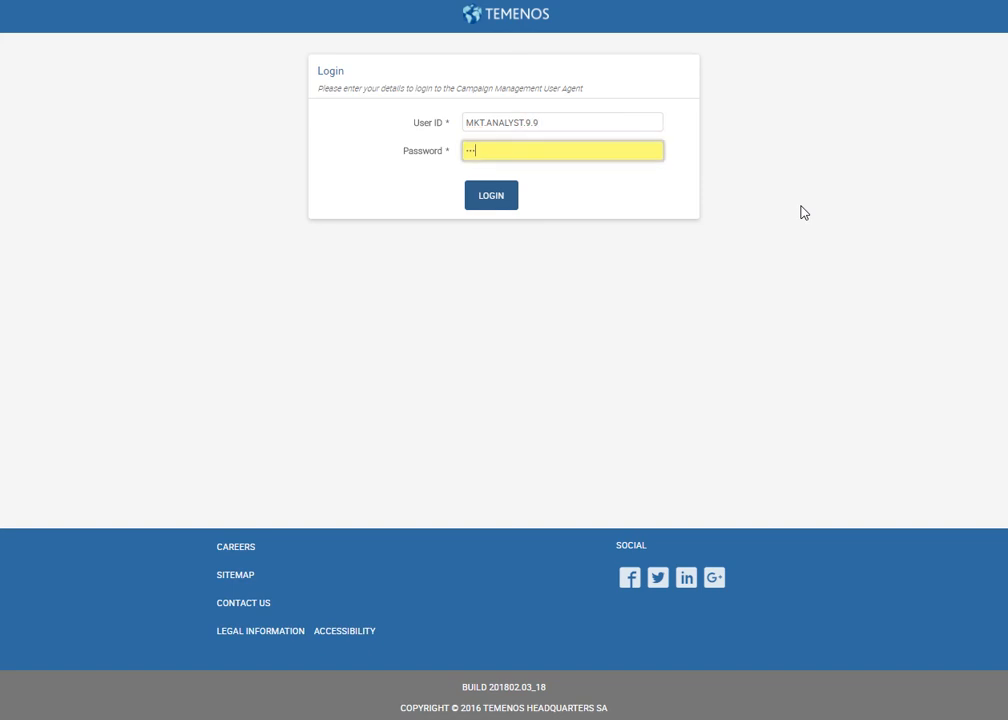
{"action": "key", "text": "Return"}
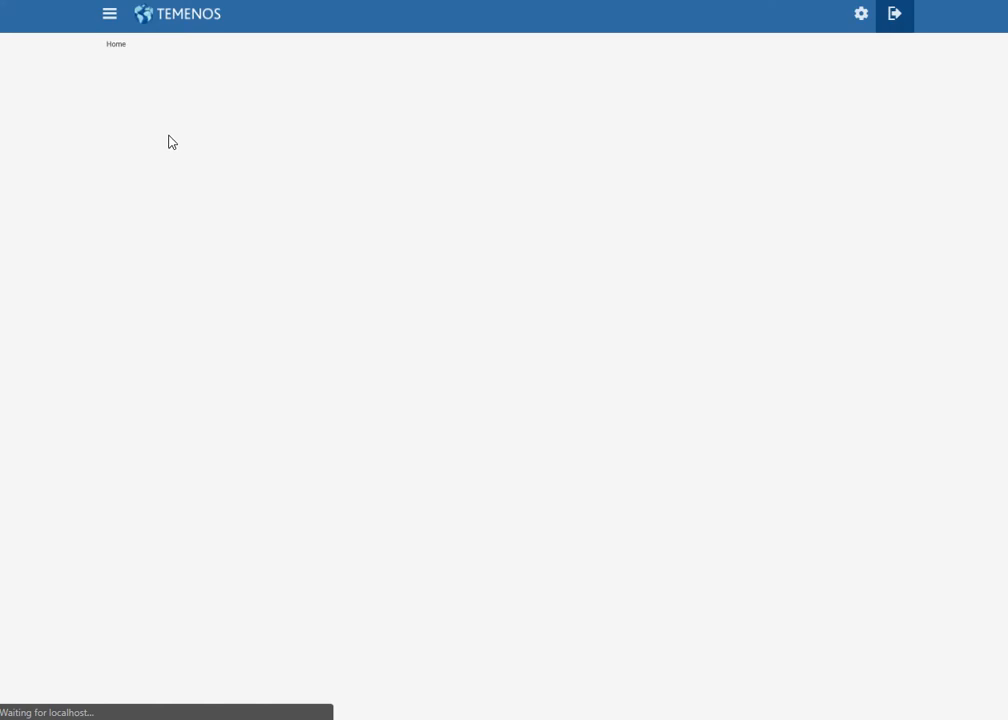
{"action": "left_click", "coordinate": [151, 126]}
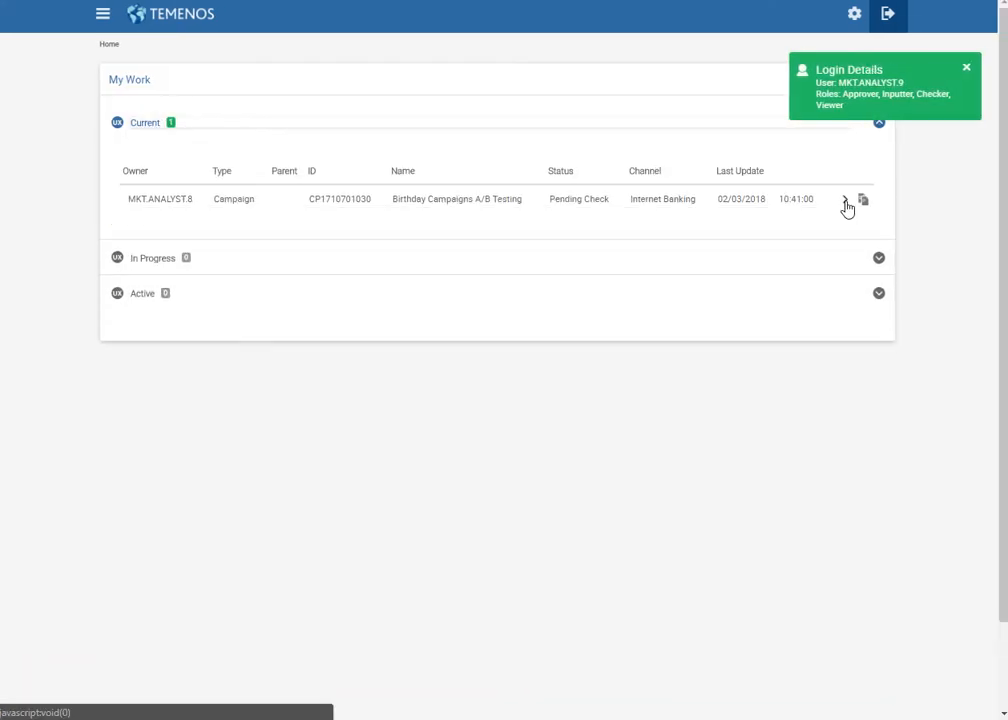
{"action": "left_click", "coordinate": [845, 204]}
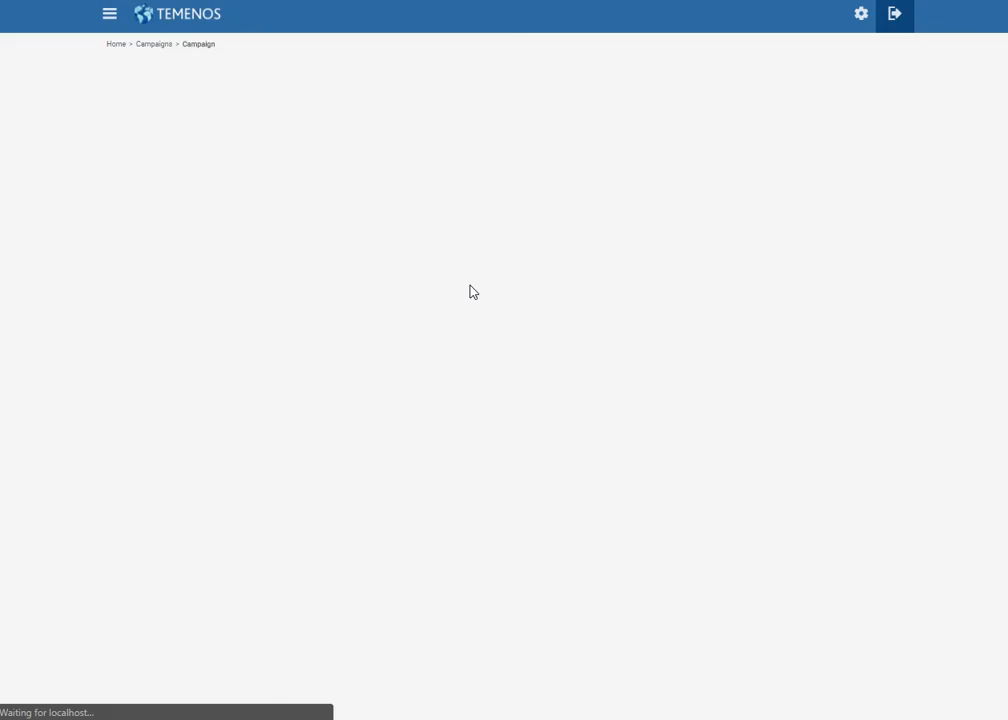
{"action": "left_click", "coordinate": [782, 627]}
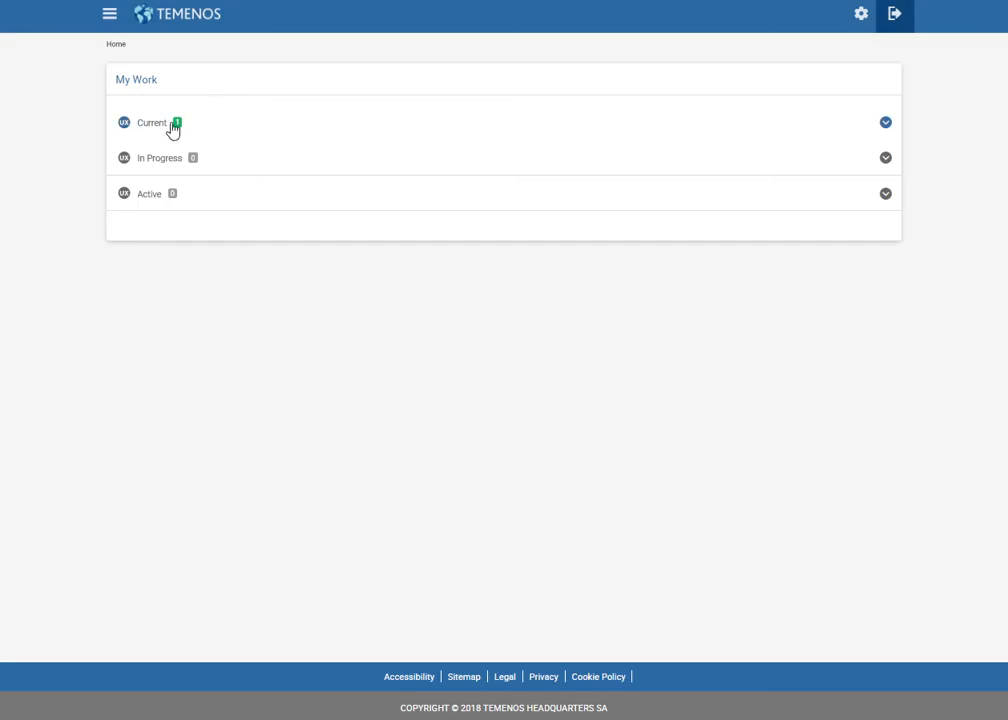
Reopen the campaign from Current and start its A/B test.
{"action": "left_click", "coordinate": [172, 128]}
{"action": "left_click", "coordinate": [845, 203]}
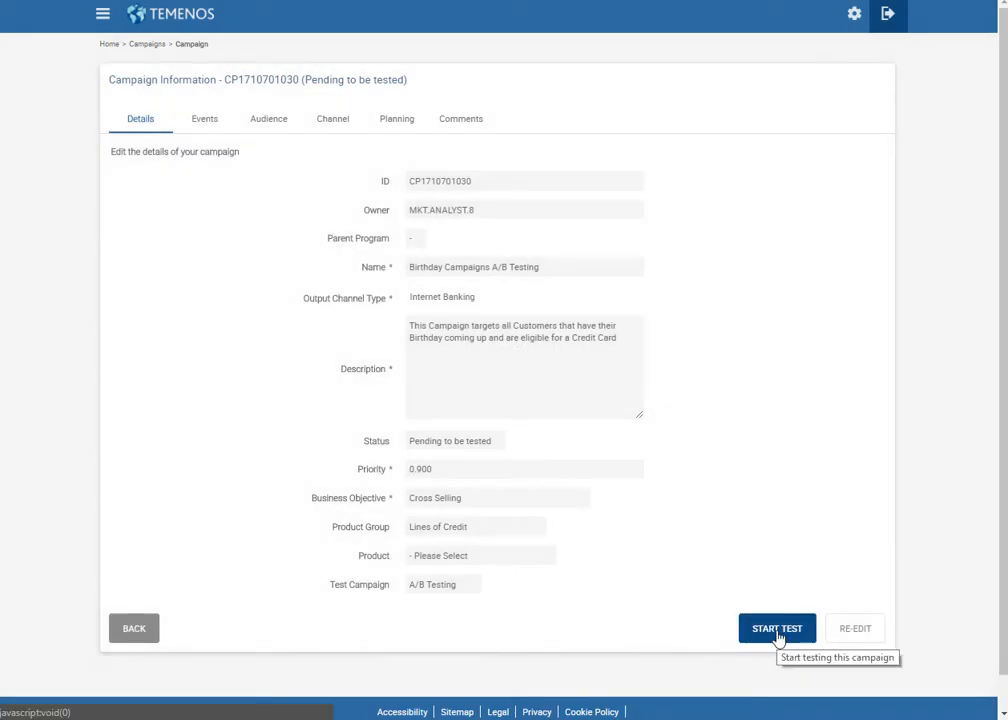
{"action": "left_click", "coordinate": [778, 630]}
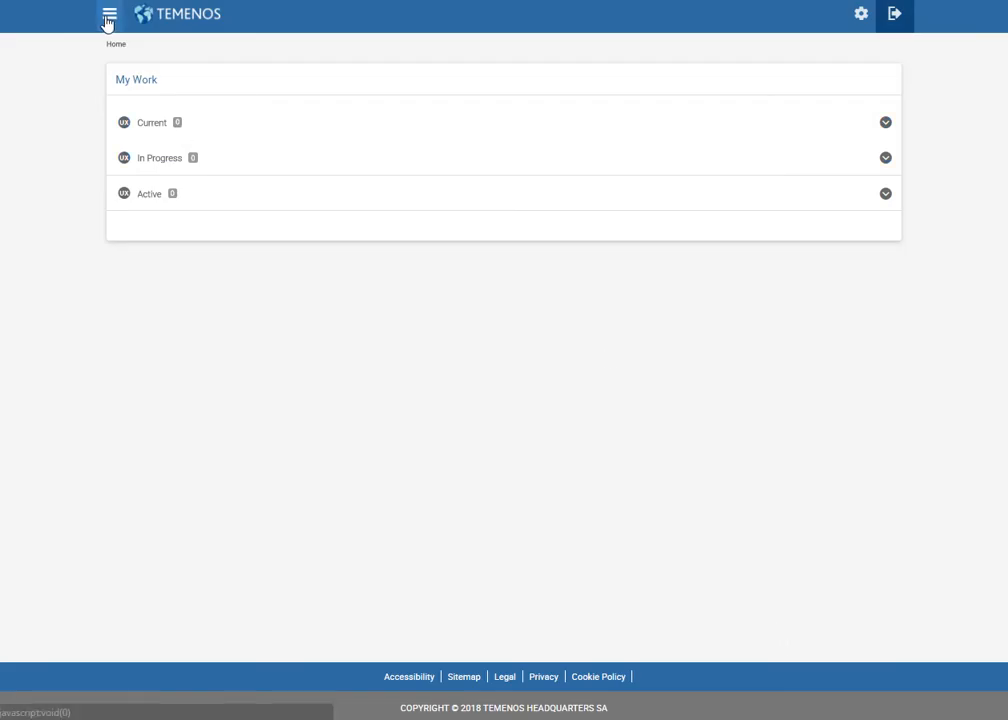
Go to the All Campaigns list through the Campaigns navigation menu.
{"action": "left_click", "coordinate": [109, 14]}
{"action": "left_click", "coordinate": [190, 140]}
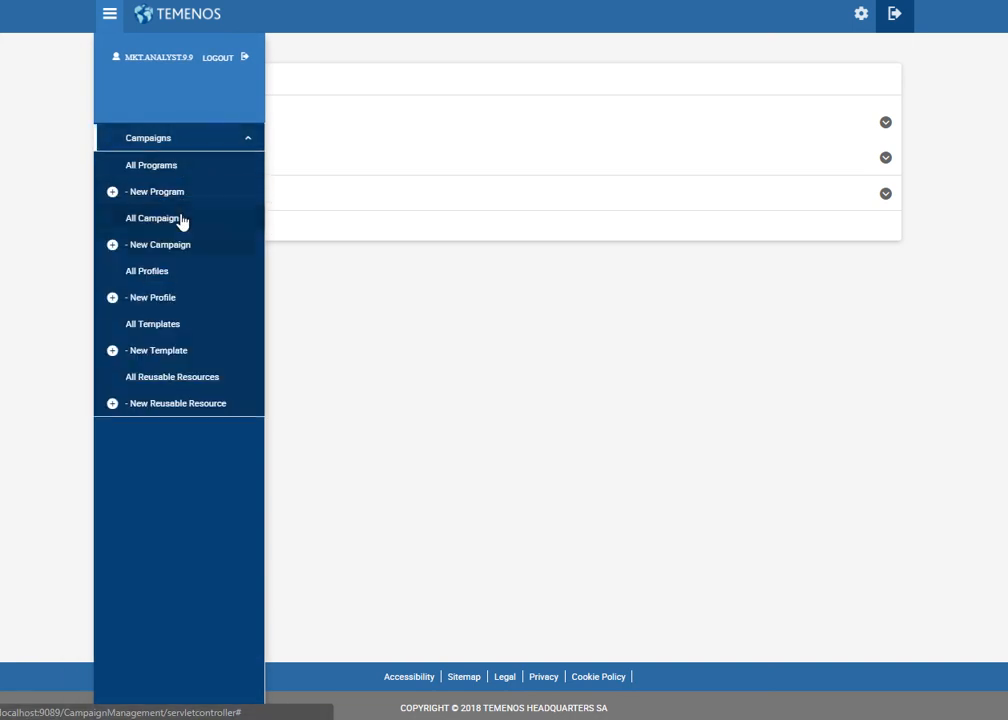
{"action": "left_click", "coordinate": [182, 219]}
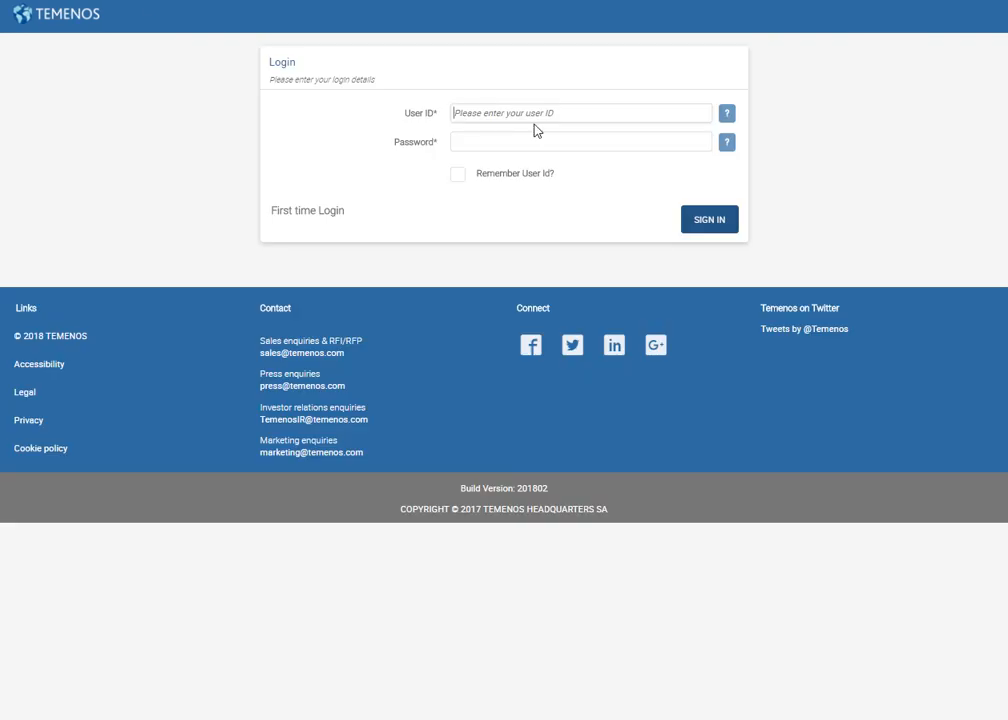
Sign in to Internet Banking with the customer's user ID and password.
{"action": "left_click", "coordinate": [491, 112]}
{"action": "left_click", "coordinate": [280, 172]}
{"action": "left_click", "coordinate": [476, 112]}
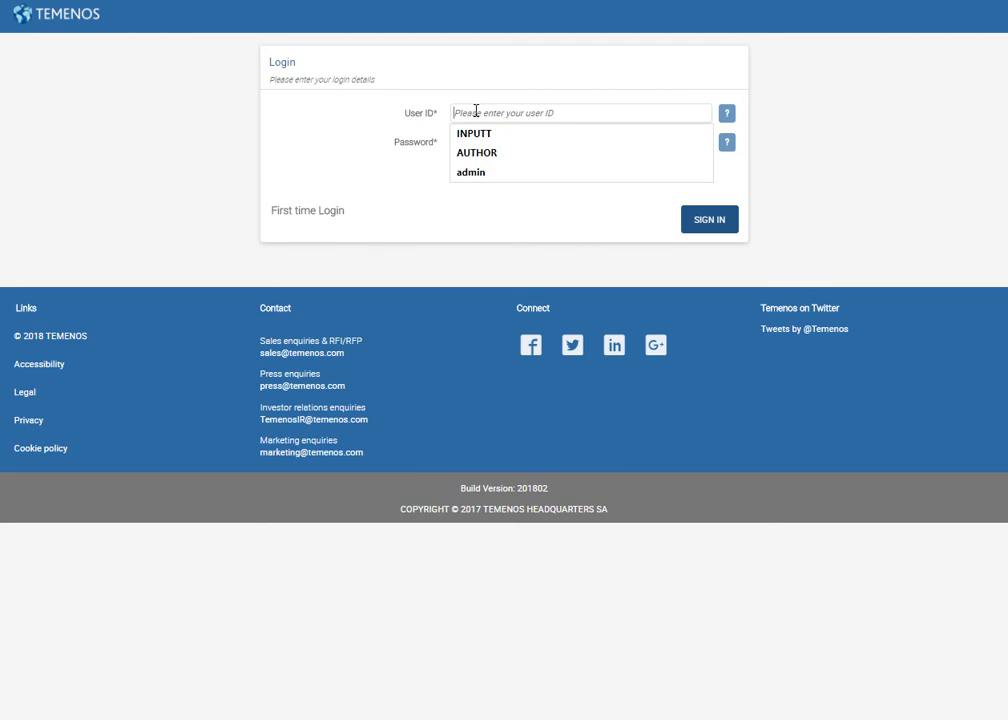
{"action": "type", "text": "i"}
{"action": "key", "text": "BackSpace"}
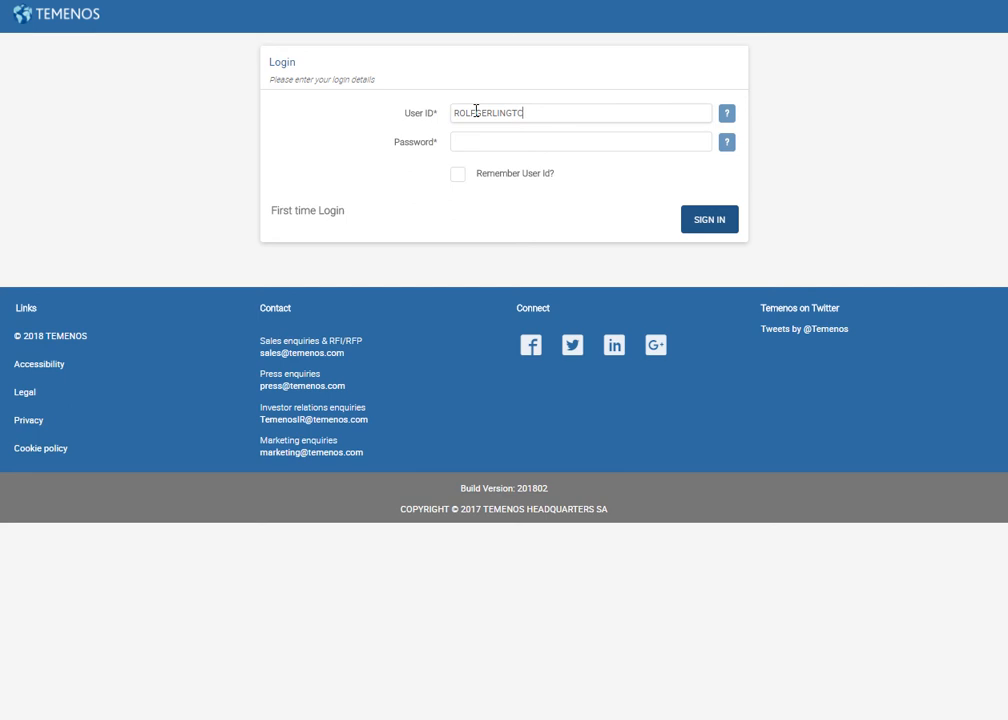
{"action": "key", "text": "Tab"}
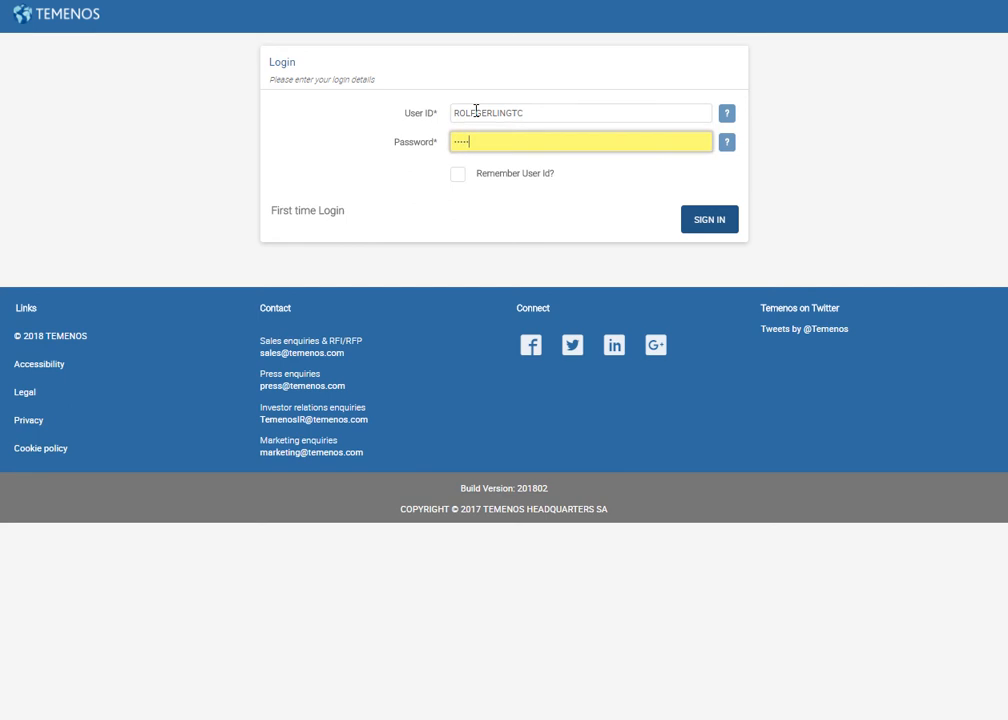
{"action": "left_click", "coordinate": [710, 228]}
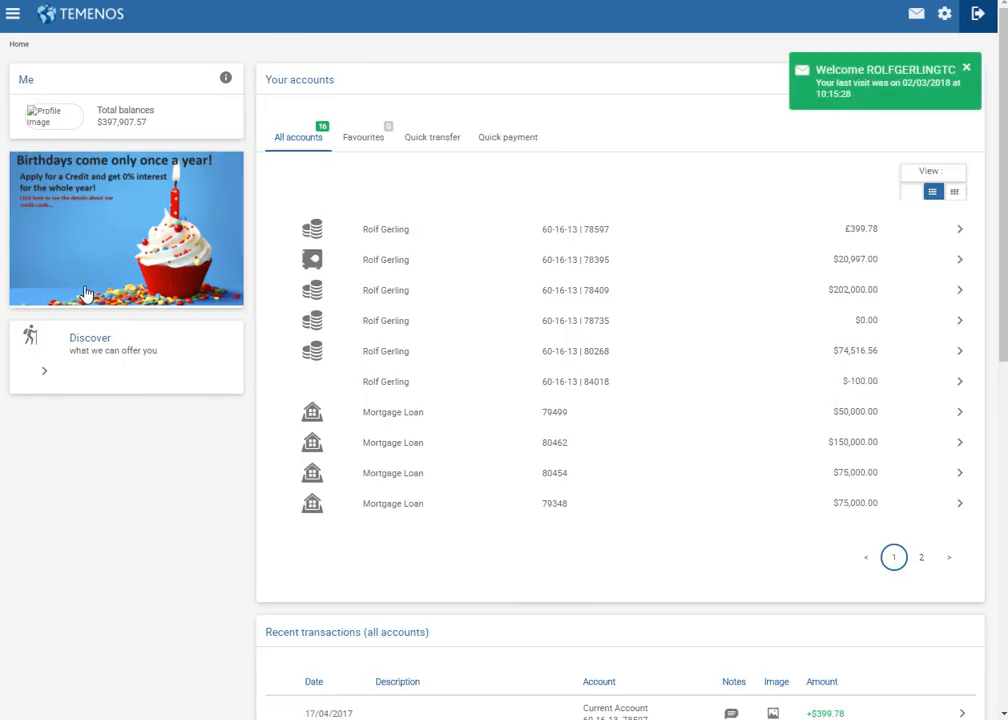
Follow the birthday banner to the Temenos website, close it, and sign out.
{"action": "left_click", "coordinate": [148, 263]}
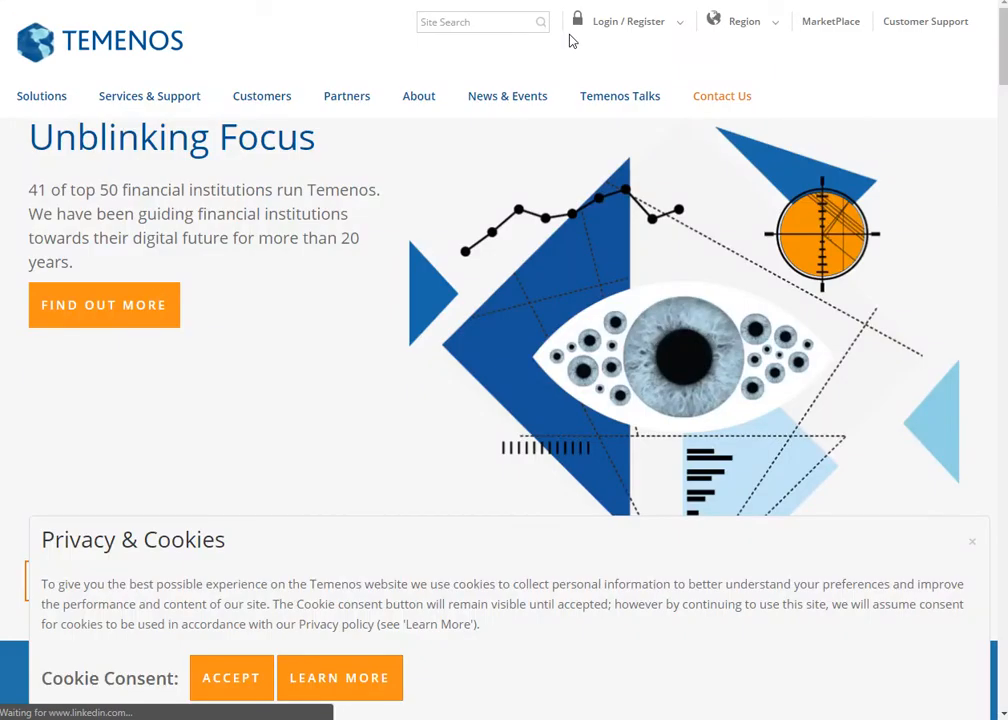
{"action": "mouse_move", "coordinate": [493, 112]}
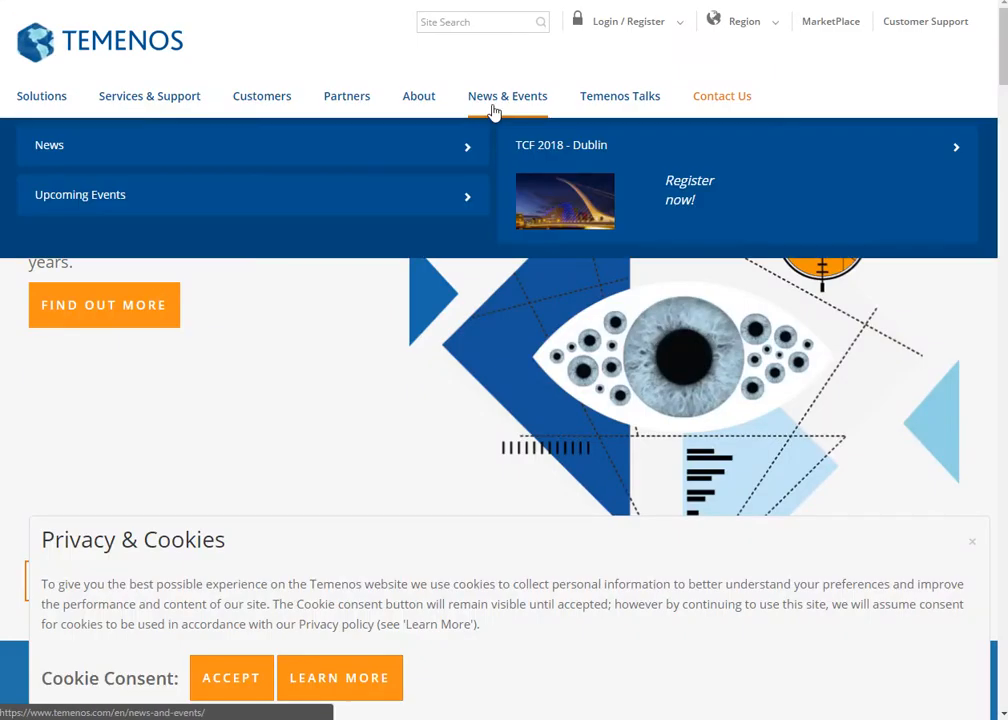
{"action": "key", "text": "ctrl+w"}
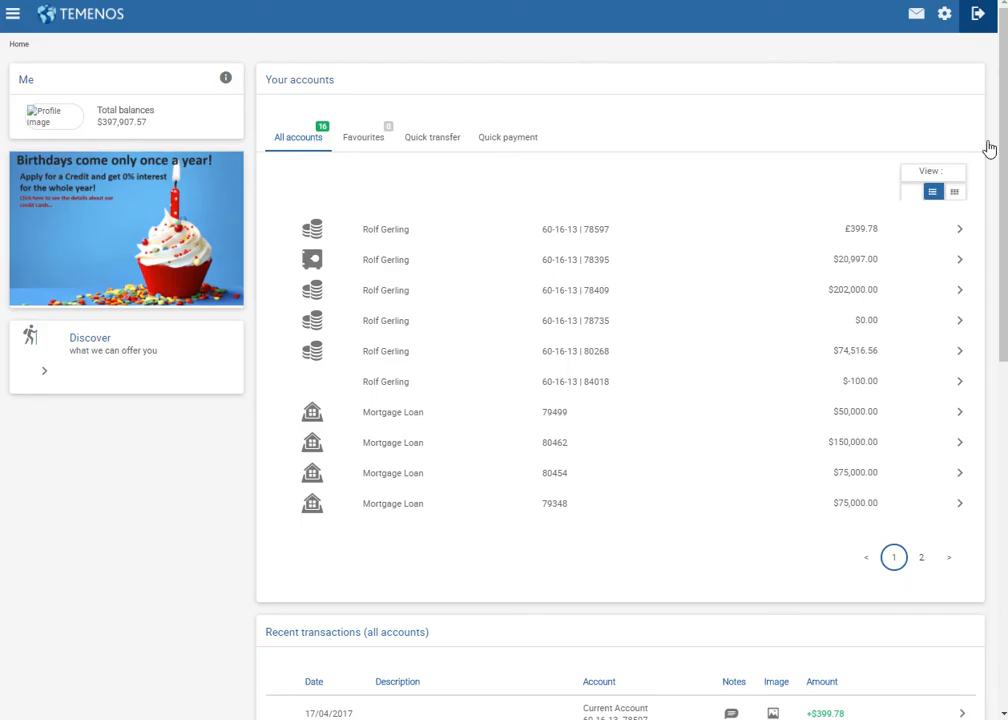
{"action": "left_click", "coordinate": [978, 14]}
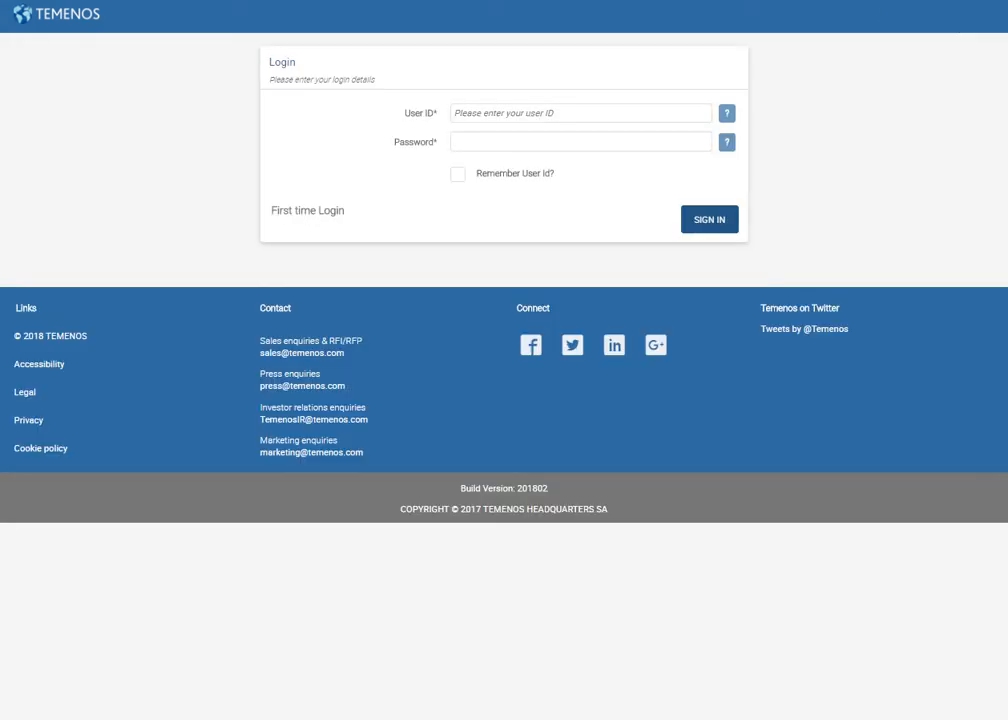
Sign in with the second customer's user ID and password to see the gift-ribbon banner.
{"action": "left_click", "coordinate": [646, 117]}
{"action": "type", "text": "ANTHONYBTC"}
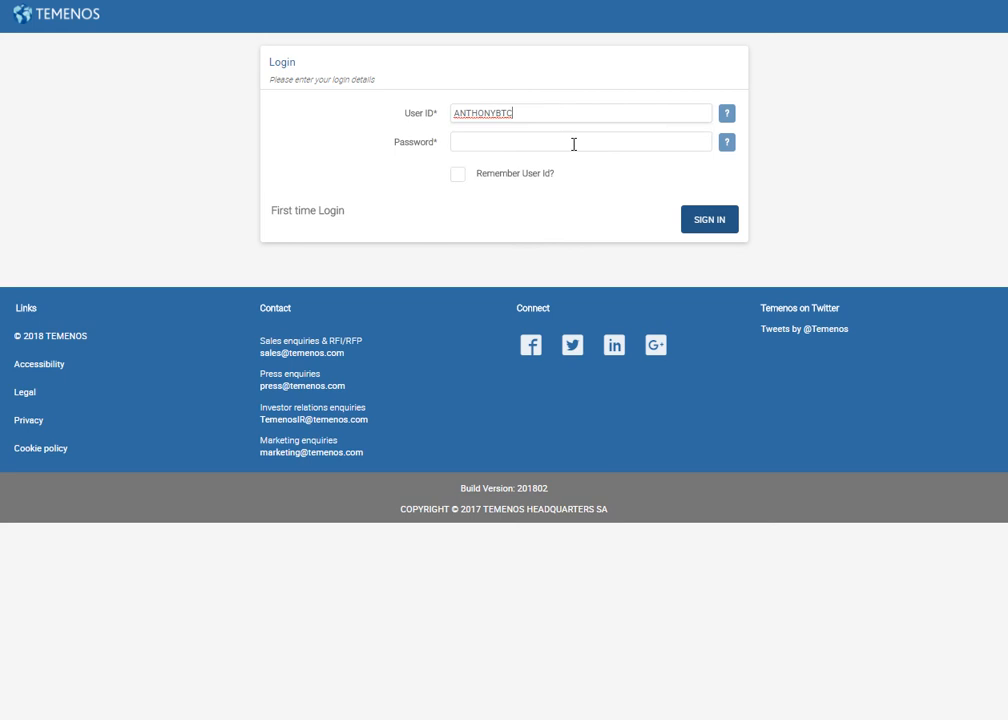
{"action": "left_click", "coordinate": [574, 144]}
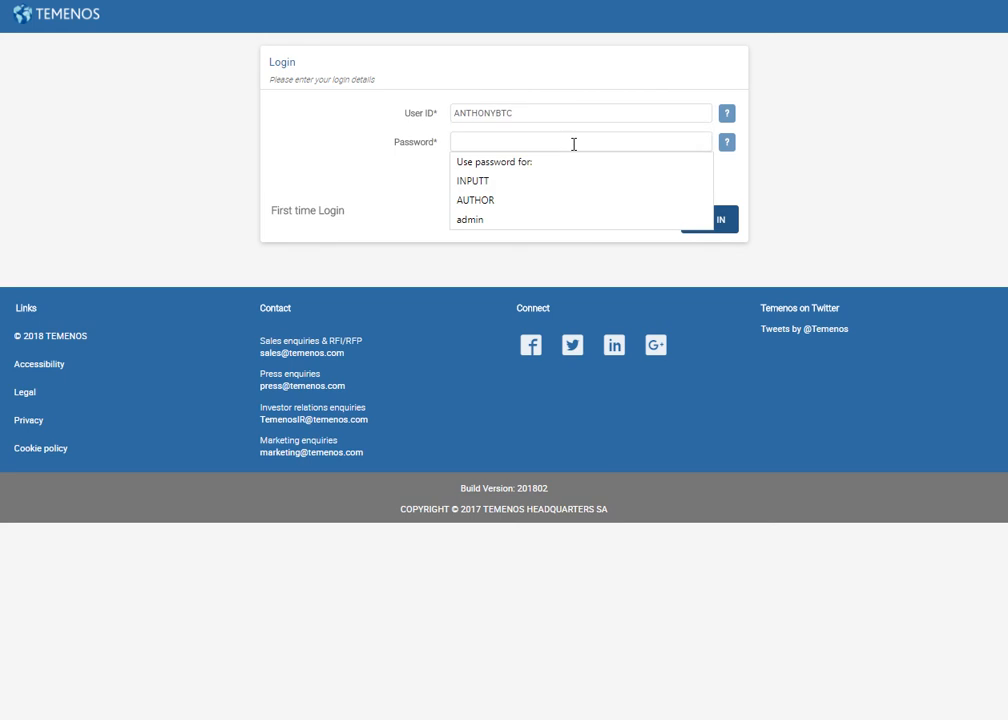
{"action": "type", "text": "••"}
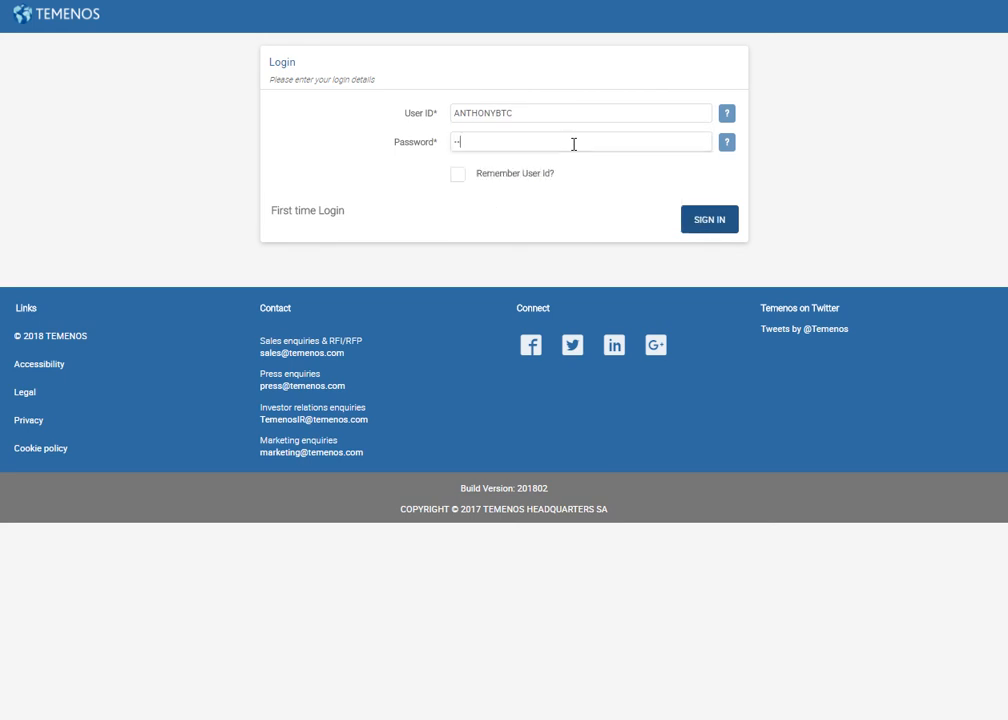
{"action": "type", "text": "••••"}
{"action": "left_click", "coordinate": [716, 219]}
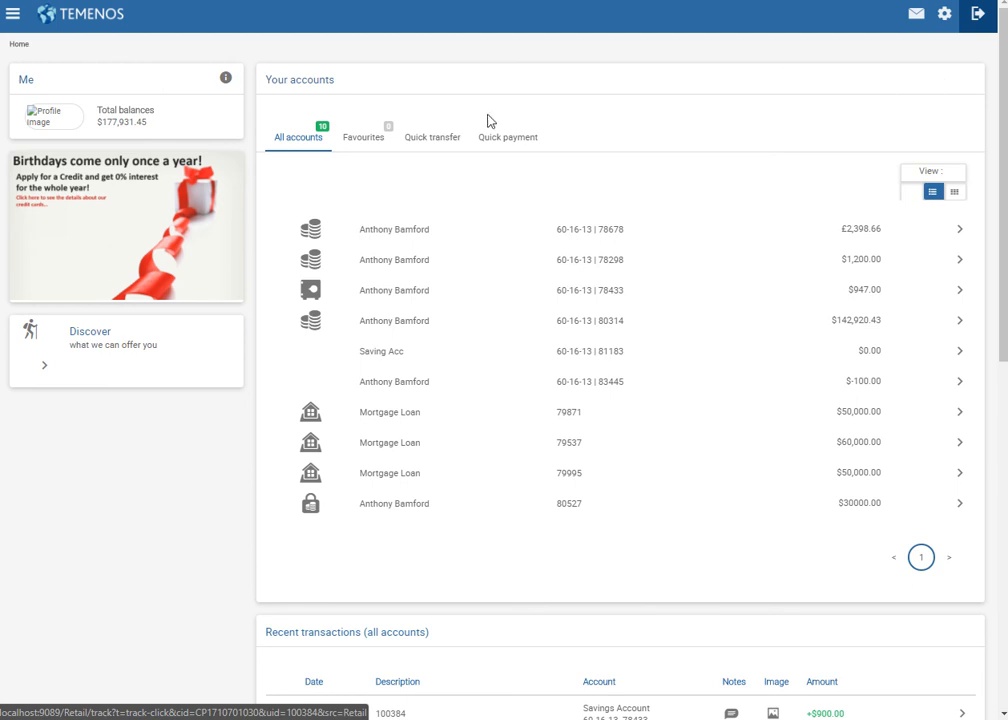
Sign out, sign in as the third customer, and follow the cupcake birthday banner's link.
{"action": "left_click", "coordinate": [978, 14]}
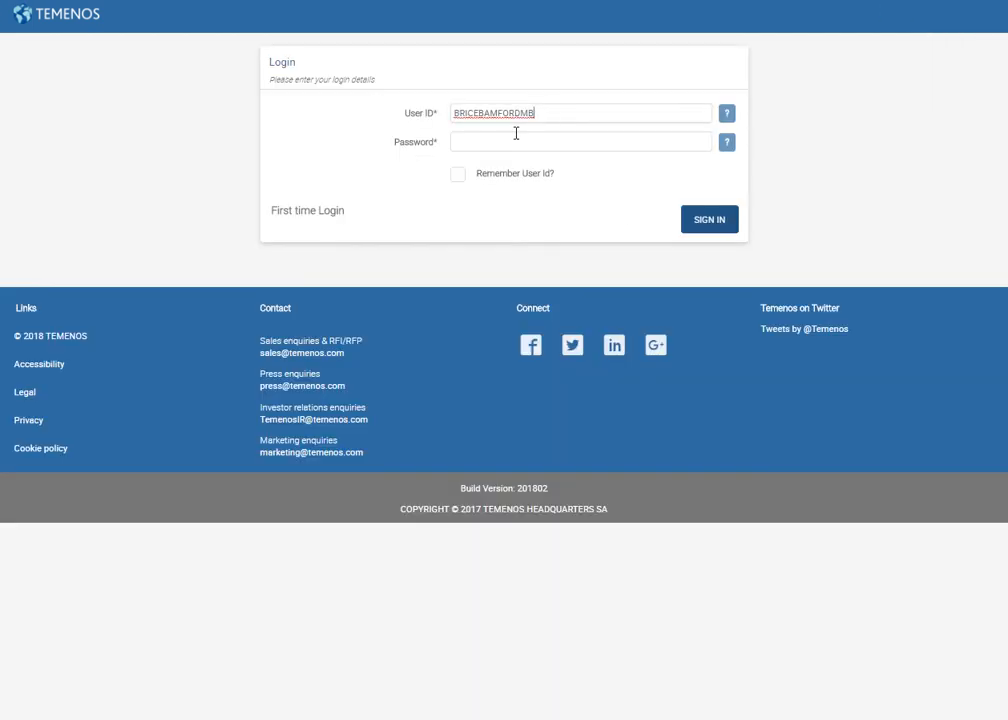
{"action": "left_click", "coordinate": [509, 142]}
{"action": "type", "text": "•"}
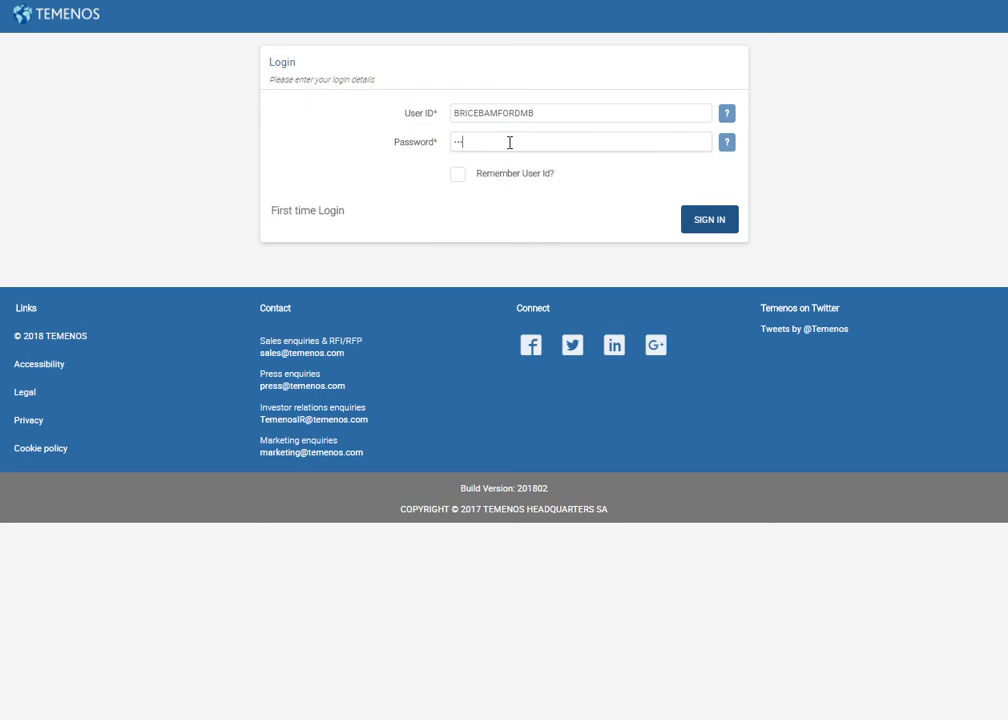
{"action": "type", "text": "•"}
{"action": "left_click", "coordinate": [714, 228]}
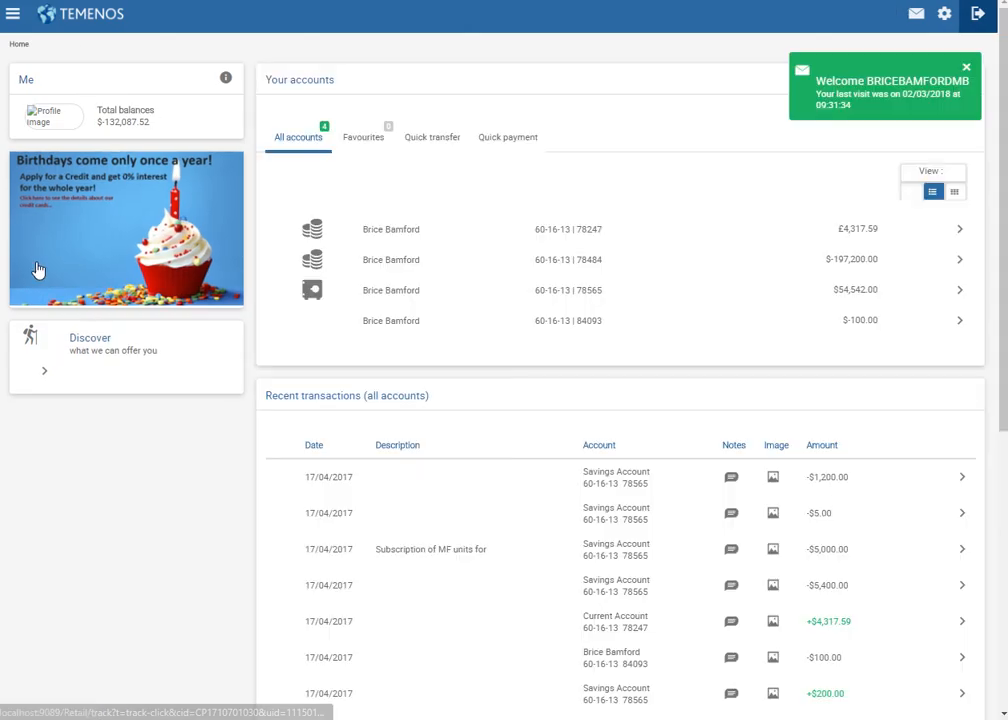
{"action": "left_click", "coordinate": [114, 220]}
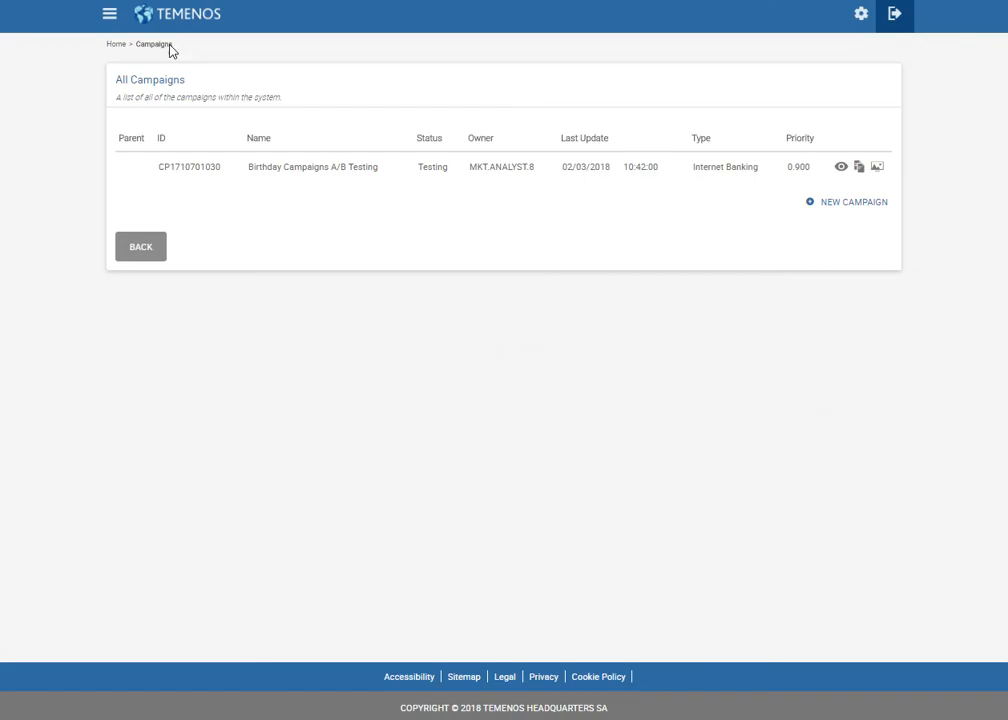
Return to Campaign Management's home page and open the All Campaigns list.
{"action": "left_click", "coordinate": [169, 20]}
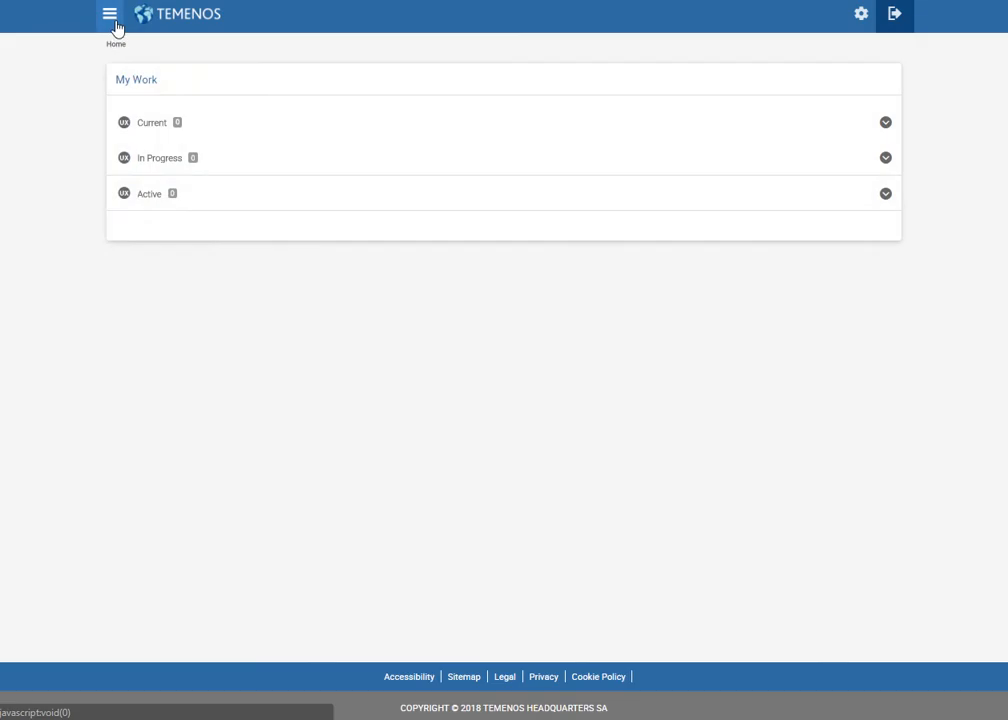
{"action": "left_click", "coordinate": [113, 18]}
{"action": "left_click", "coordinate": [181, 220]}
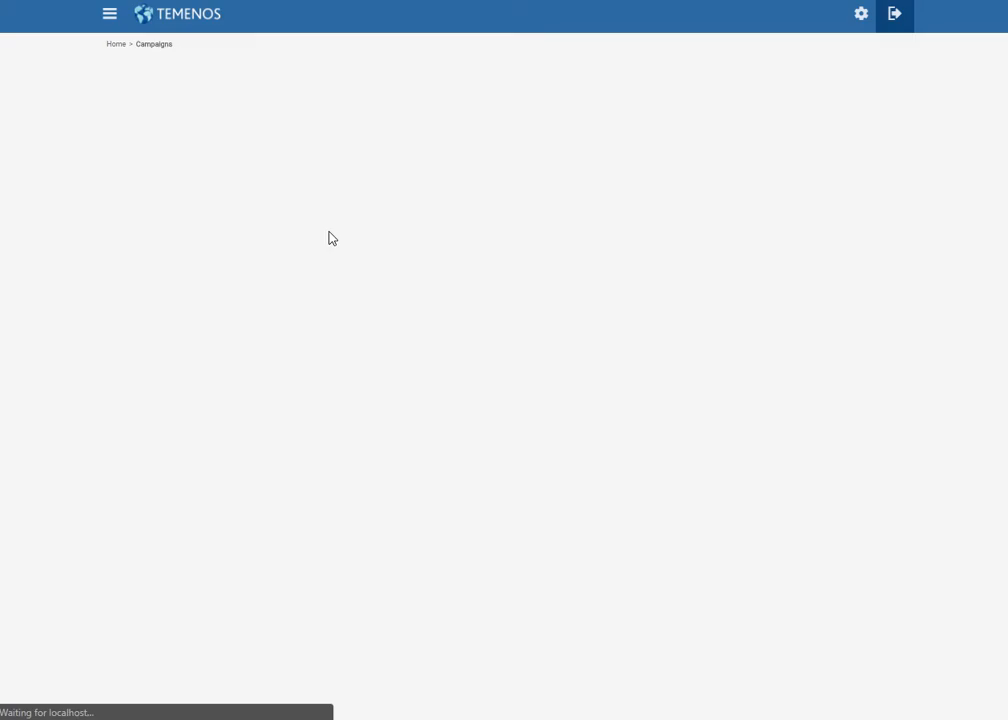
Review the campaign's A/B Testing report (Control 2 targeted, Variant 1), then return to its details.
{"action": "left_click", "coordinate": [877, 168]}
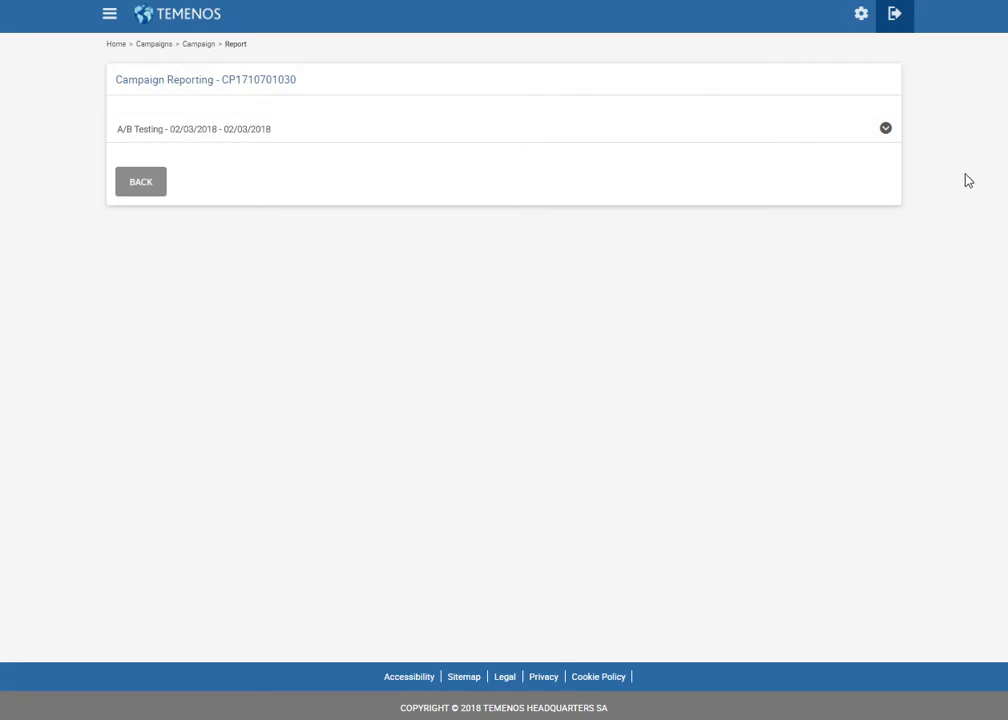
{"action": "left_click", "coordinate": [885, 128]}
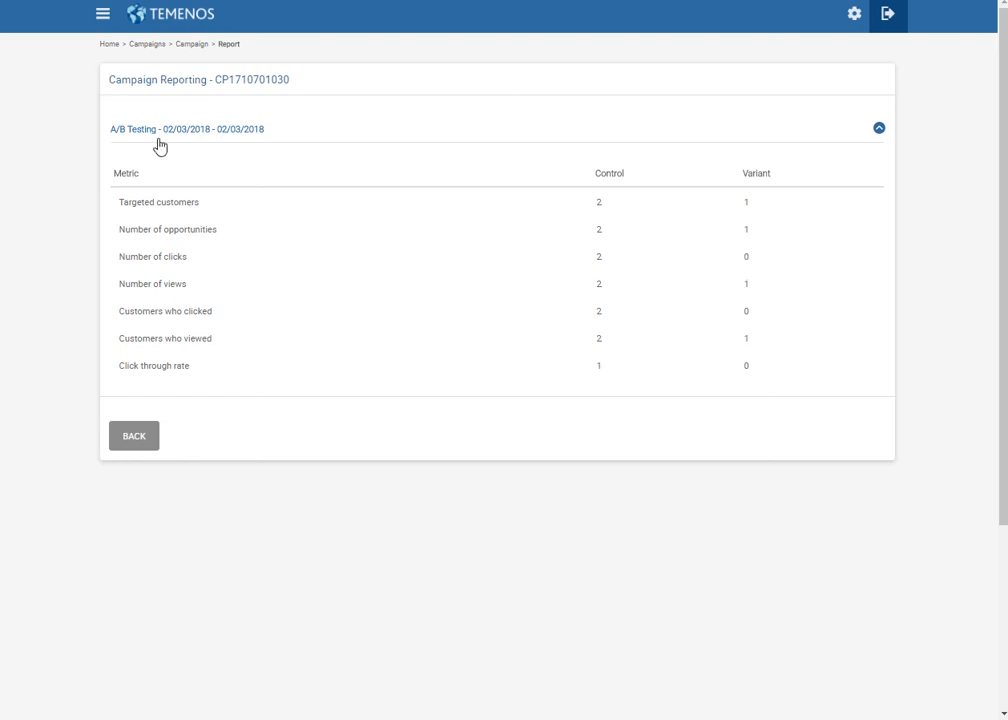
{"action": "left_click", "coordinate": [180, 43]}
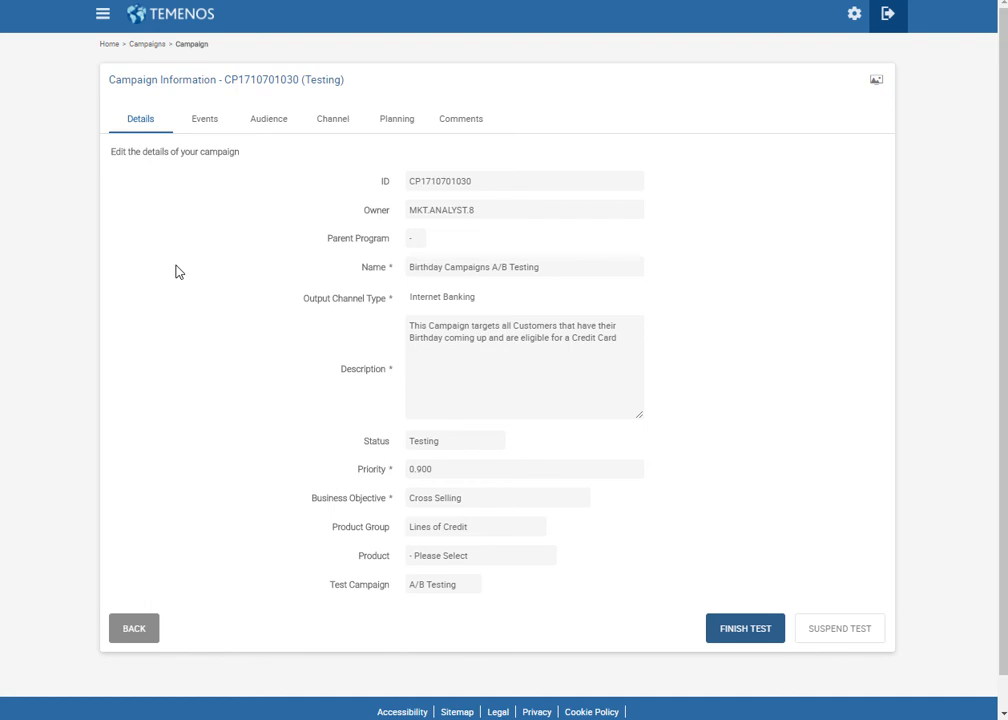
Finish the birthday campaign's A/B test and go back to My Work.
{"action": "left_click", "coordinate": [752, 631]}
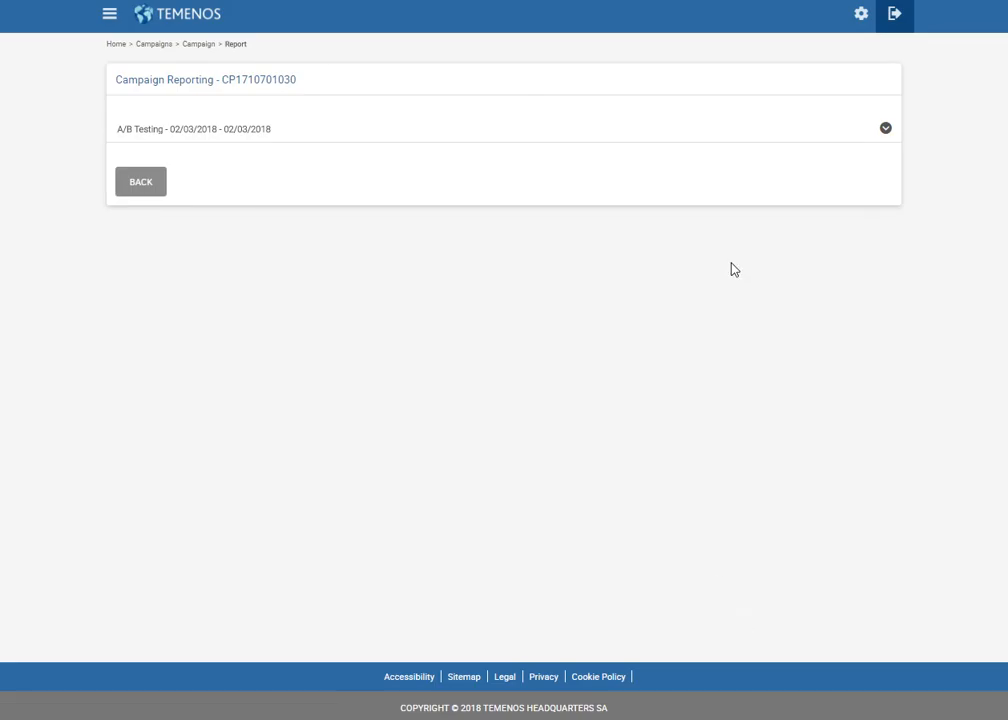
{"action": "left_click", "coordinate": [175, 14]}
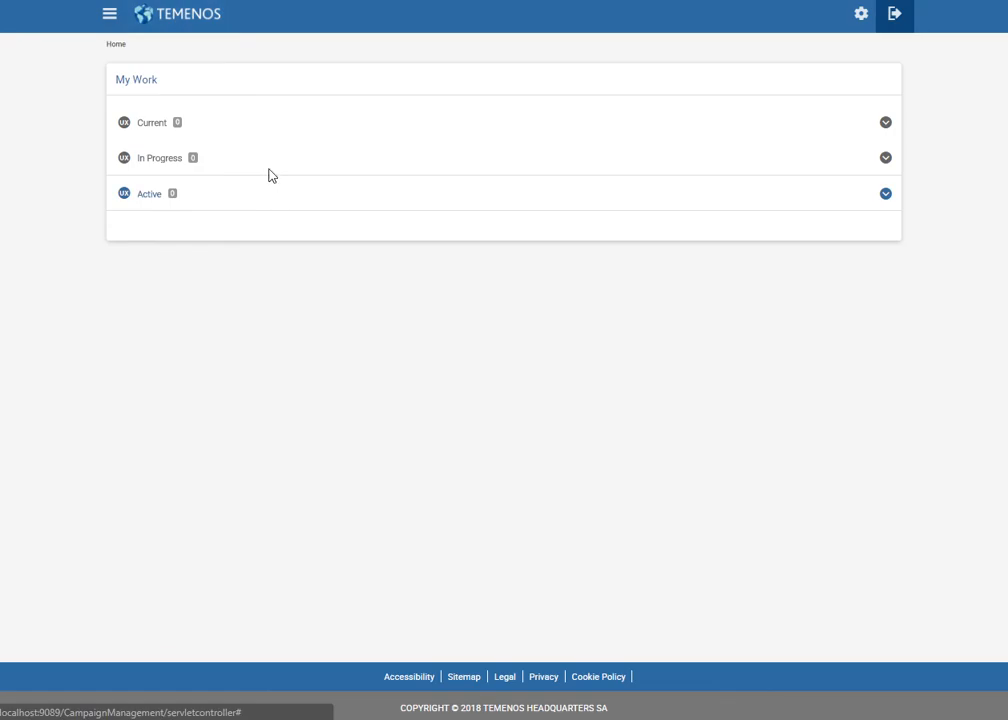
View Birthday Campaigns A/B Testing, now Pending Approval, from All Campaigns, then log out.
{"action": "left_click", "coordinate": [110, 14]}
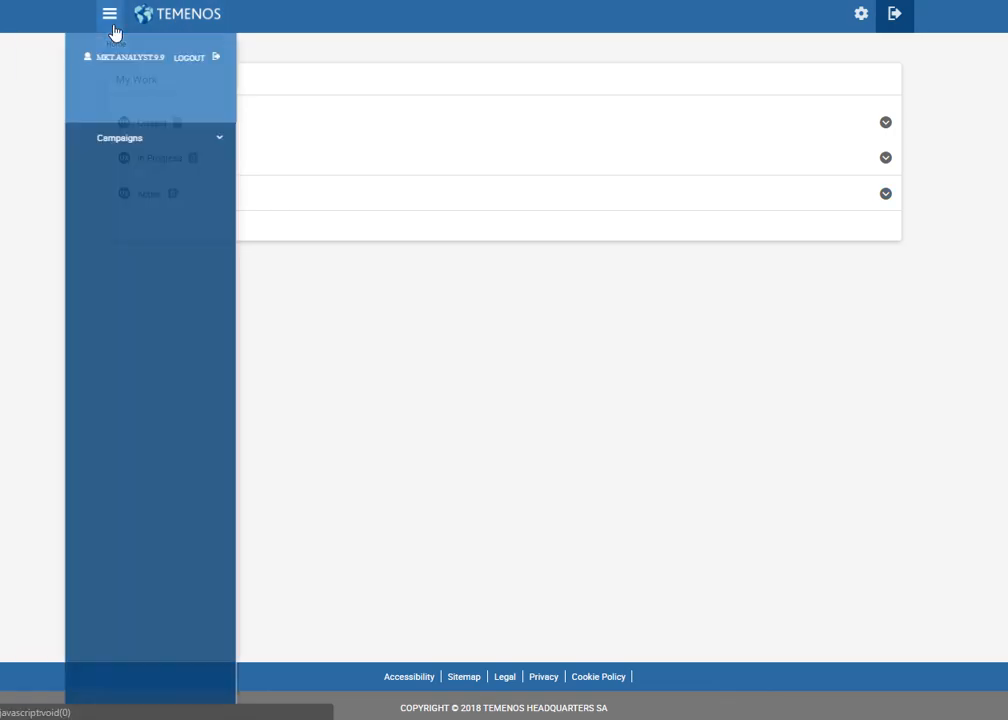
{"action": "left_click", "coordinate": [127, 143]}
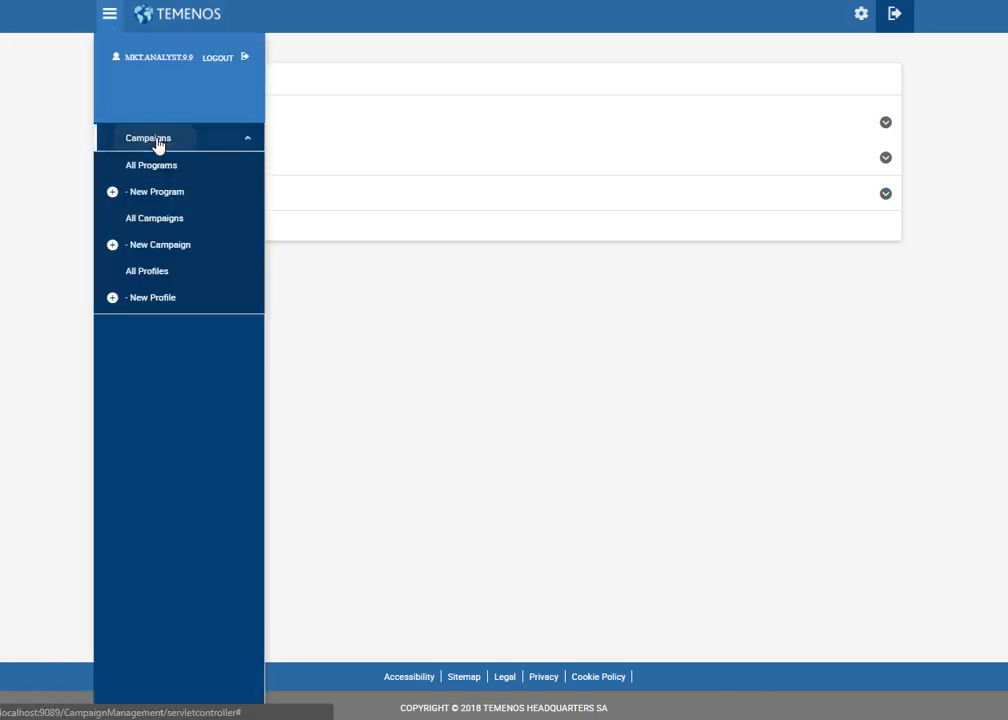
{"action": "left_click", "coordinate": [182, 222]}
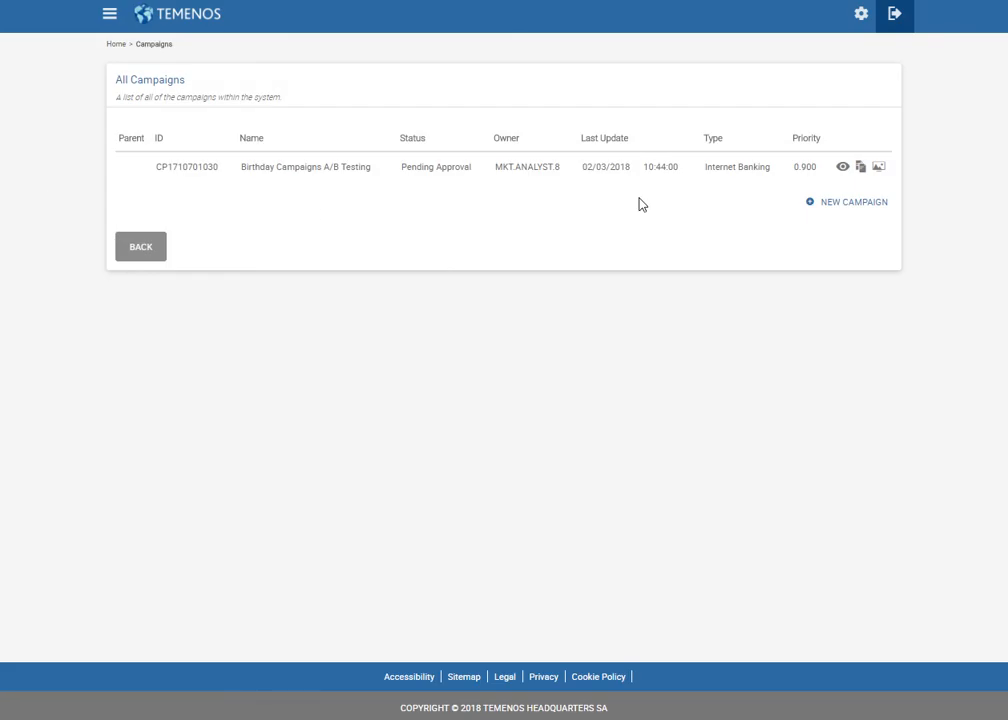
{"action": "left_click", "coordinate": [842, 168]}
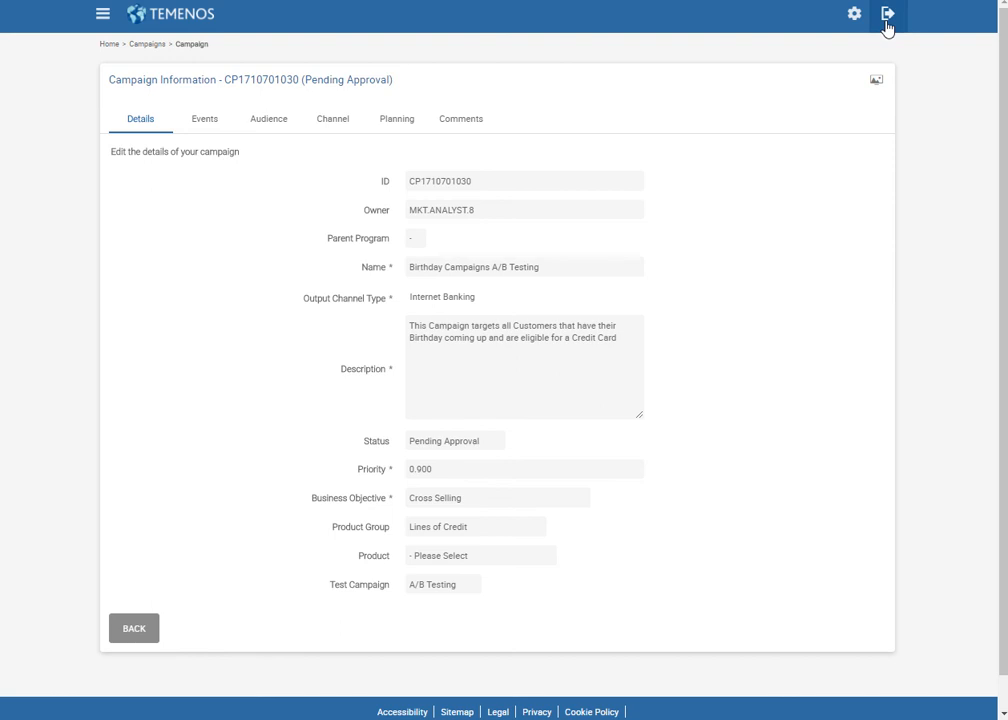
{"action": "left_click", "coordinate": [887, 16]}
Sign in as the supervisor with the supervisor ID and password.
{"action": "type", "text": "MKT.SUPER.1.1"}
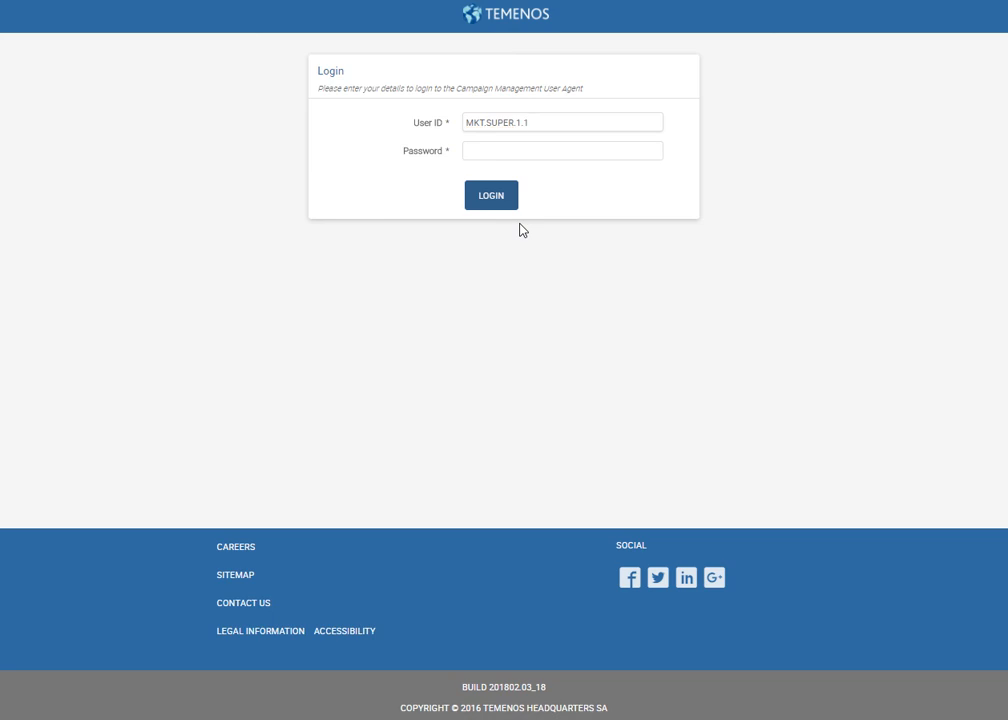
{"action": "key", "text": "Tab"}
{"action": "type", "text": "1"}
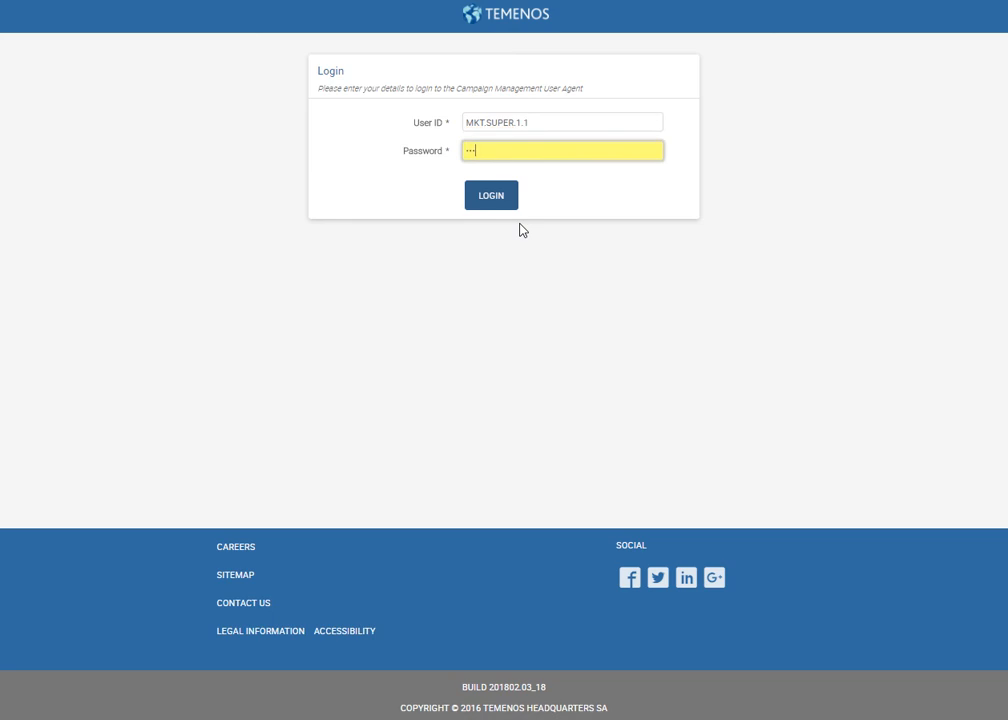
{"action": "key", "text": "Return"}
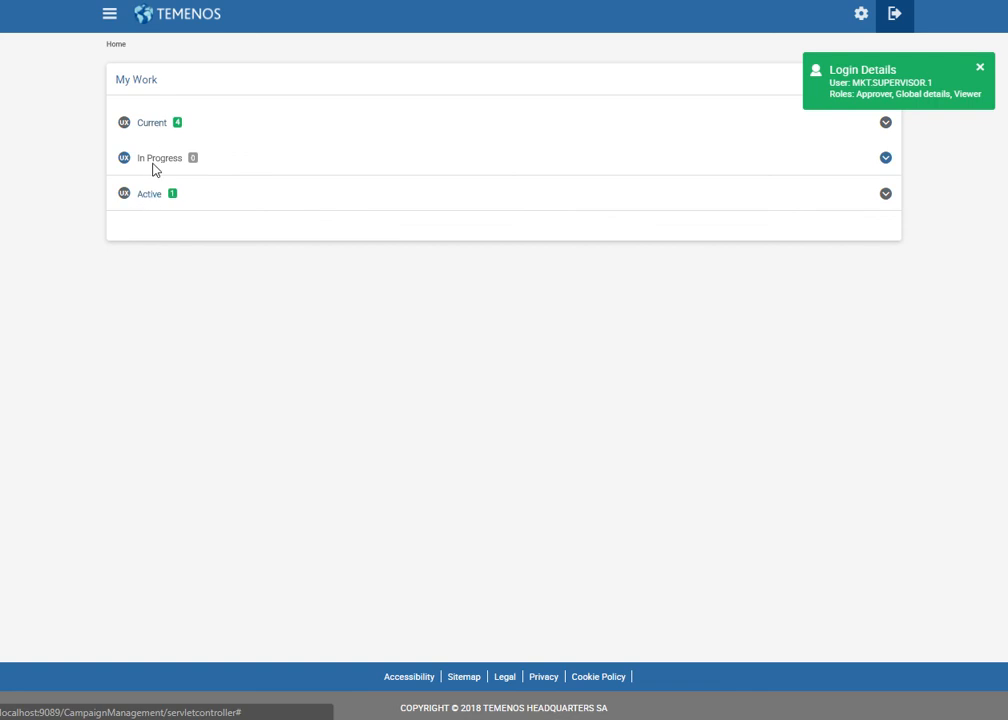
Open the pending birthday campaign from Current and approve its control version.
{"action": "left_click", "coordinate": [155, 128]}
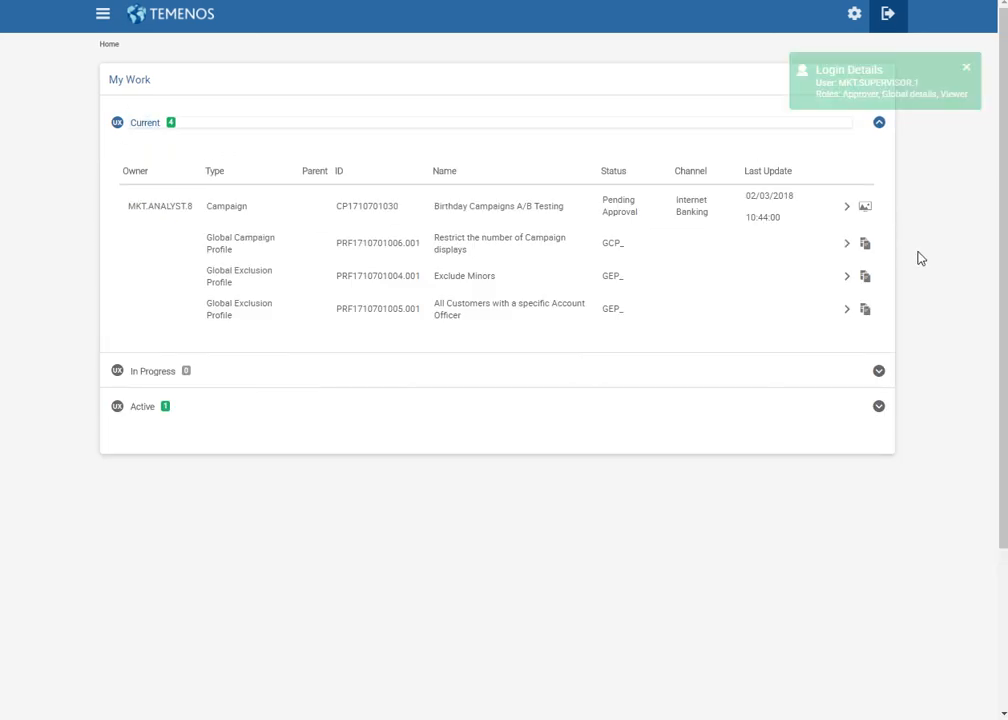
{"action": "left_click", "coordinate": [848, 210]}
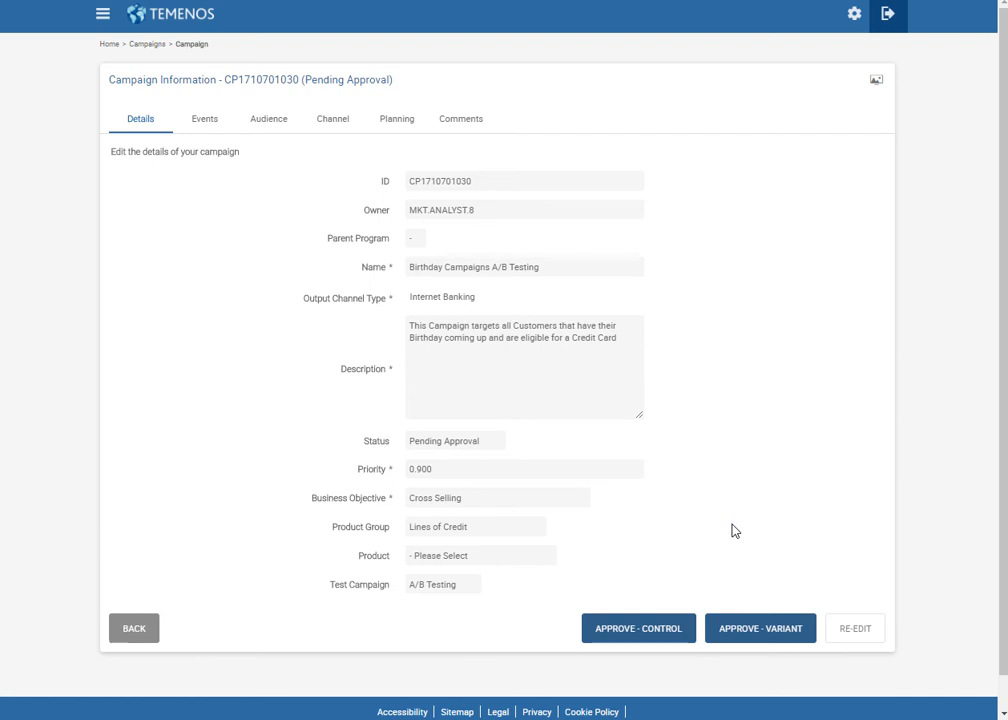
{"action": "left_click", "coordinate": [667, 632]}
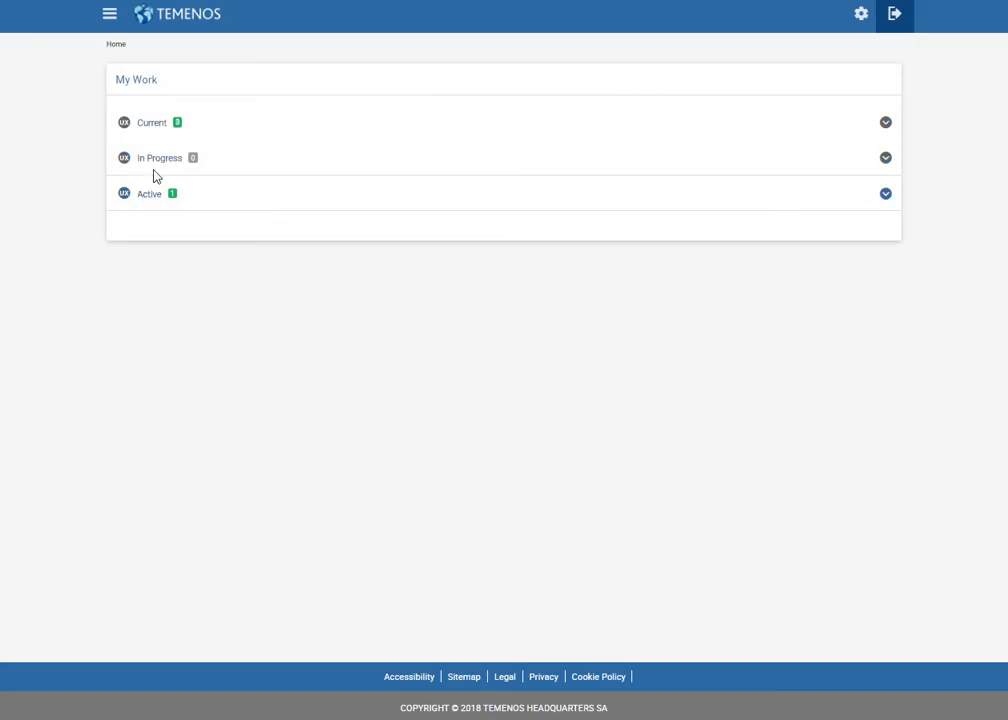
Check the Current work list and sign out of the supervisor session.
{"action": "left_click", "coordinate": [152, 126]}
{"action": "left_click", "coordinate": [144, 130]}
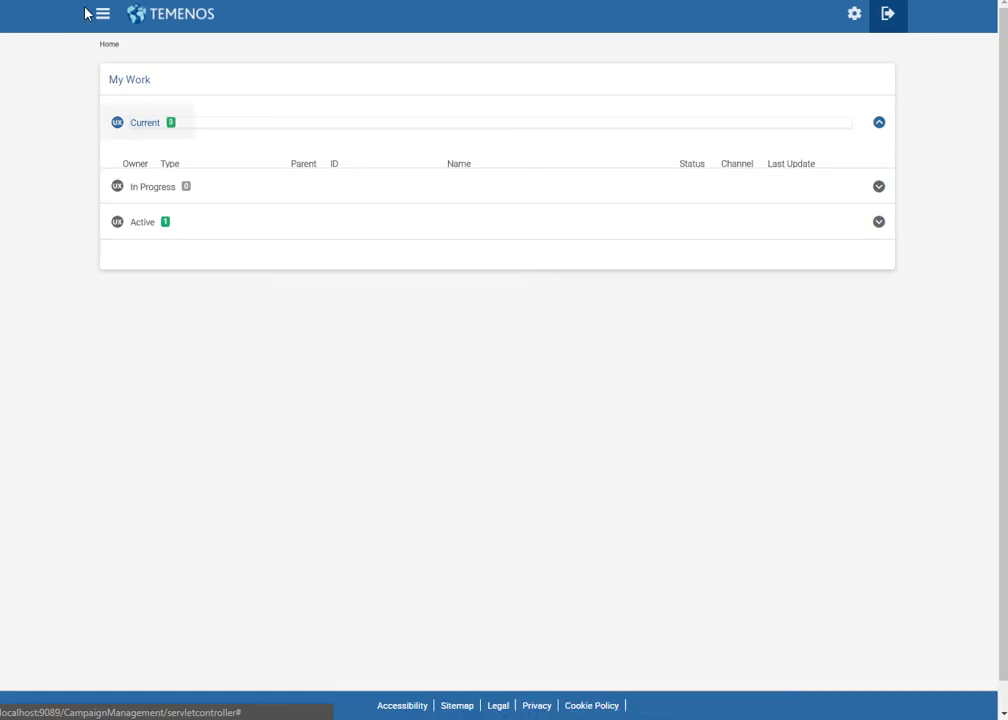
{"action": "left_click", "coordinate": [897, 17]}
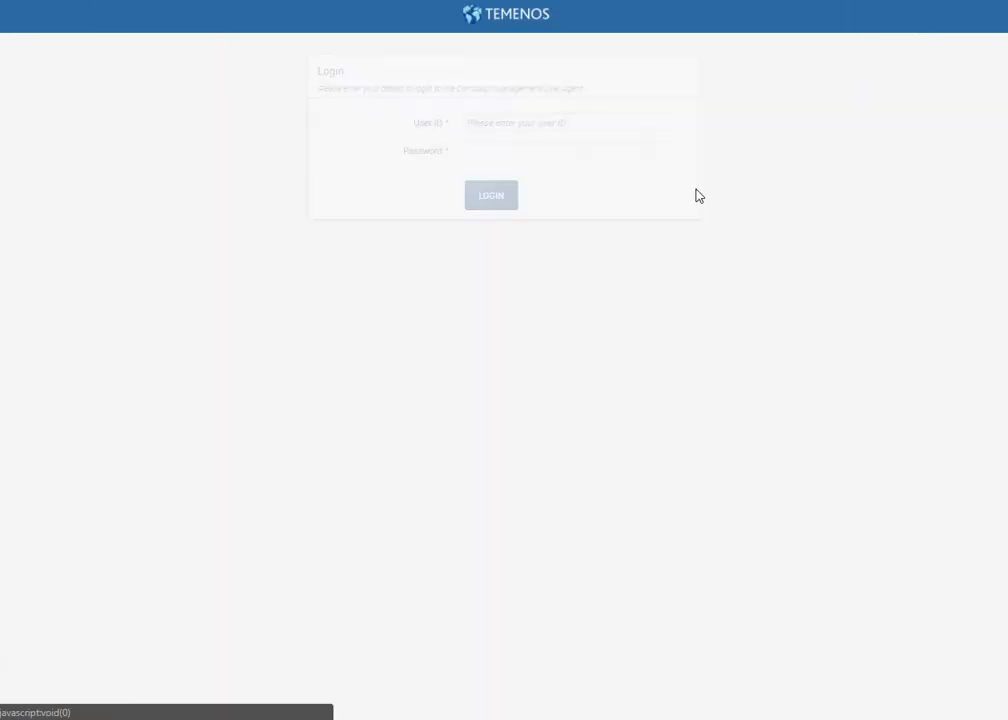
Sign back in as the analyst with the analyst ID and password.
{"action": "type", "text": "MKT.ANALYST.8.8"}
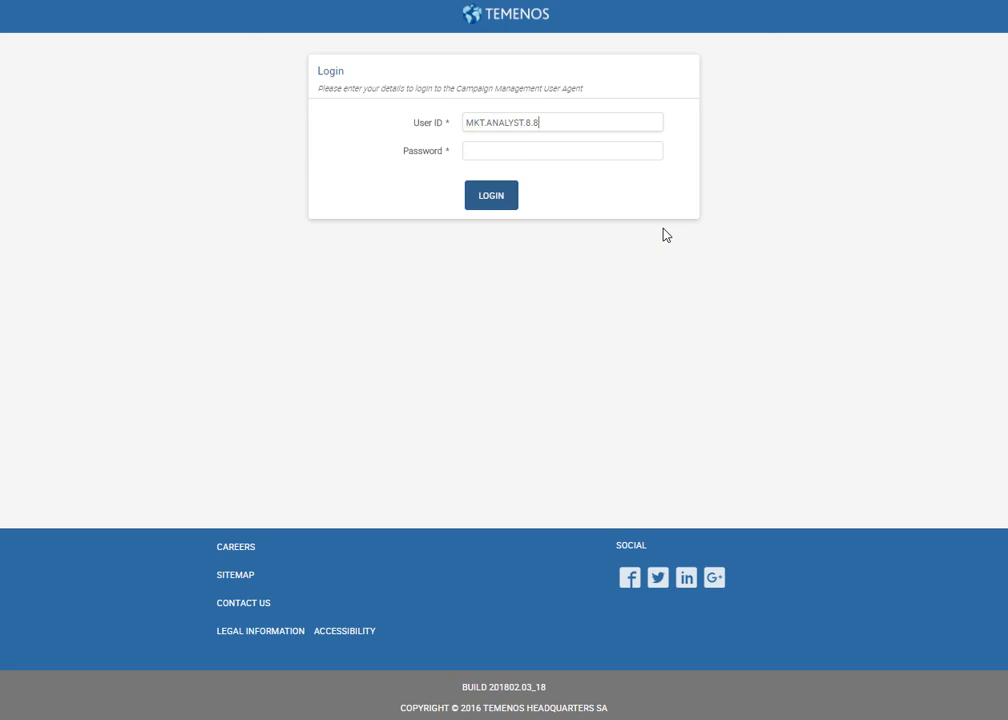
{"action": "key", "text": "Tab"}
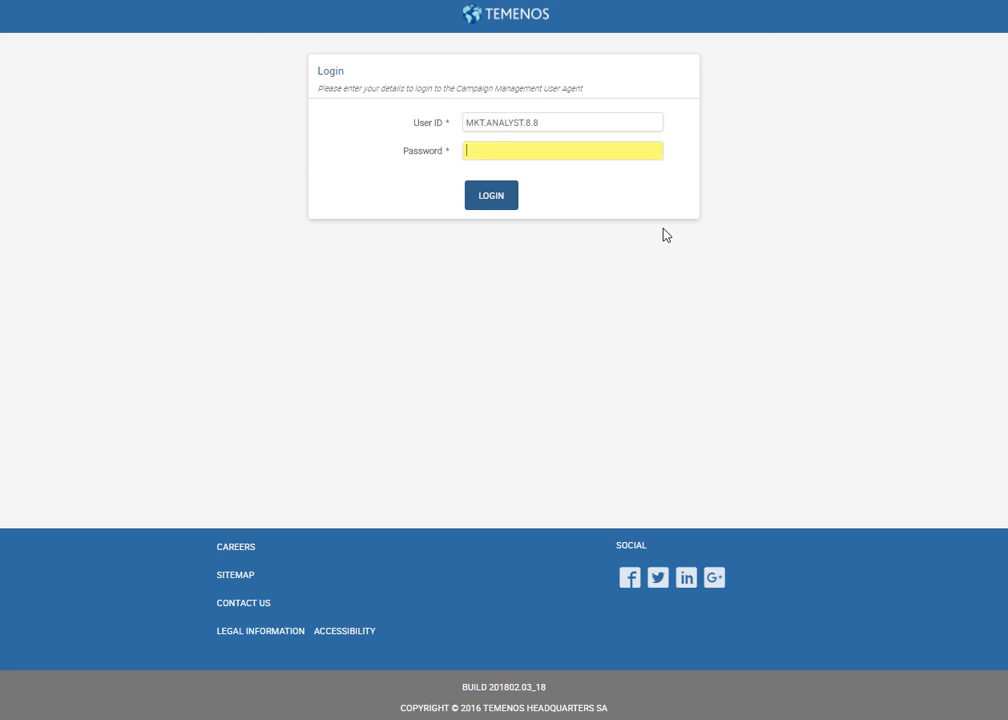
{"action": "type", "text": "p"}
{"action": "key", "text": "Return"}
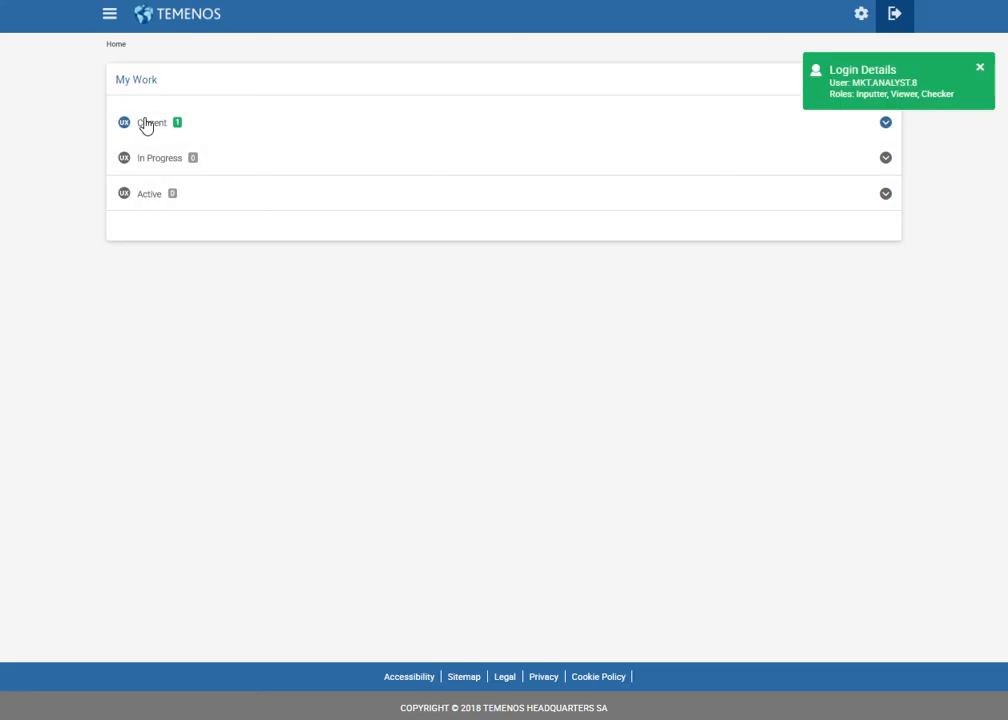
Start the draft birthday campaign from Current and show the Active campaigns.
{"action": "left_click", "coordinate": [150, 125]}
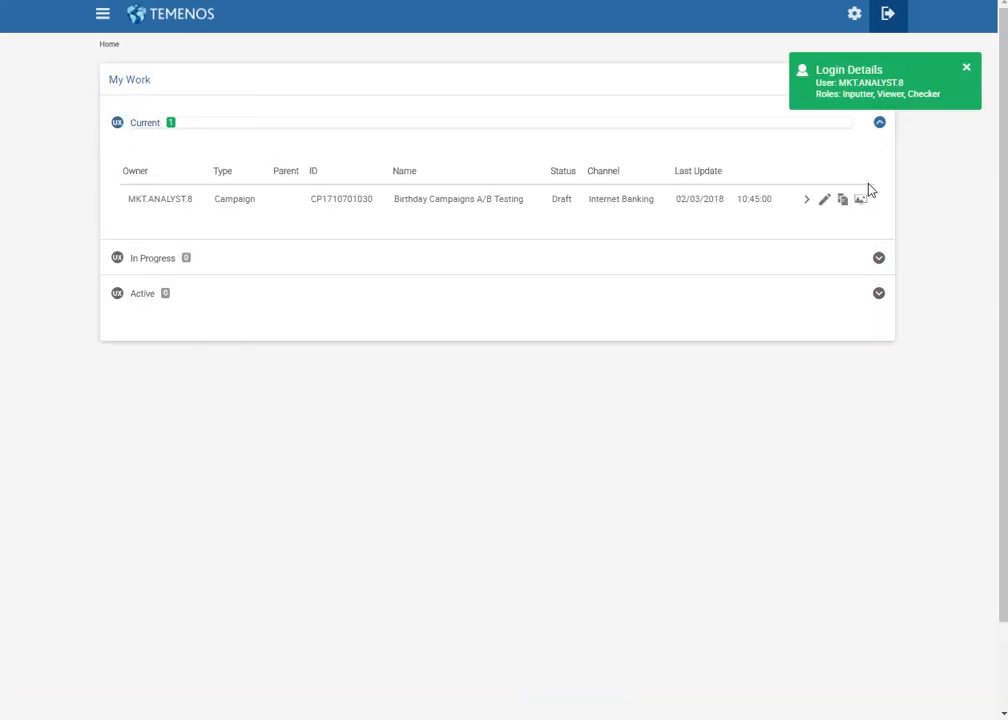
{"action": "left_click", "coordinate": [807, 201]}
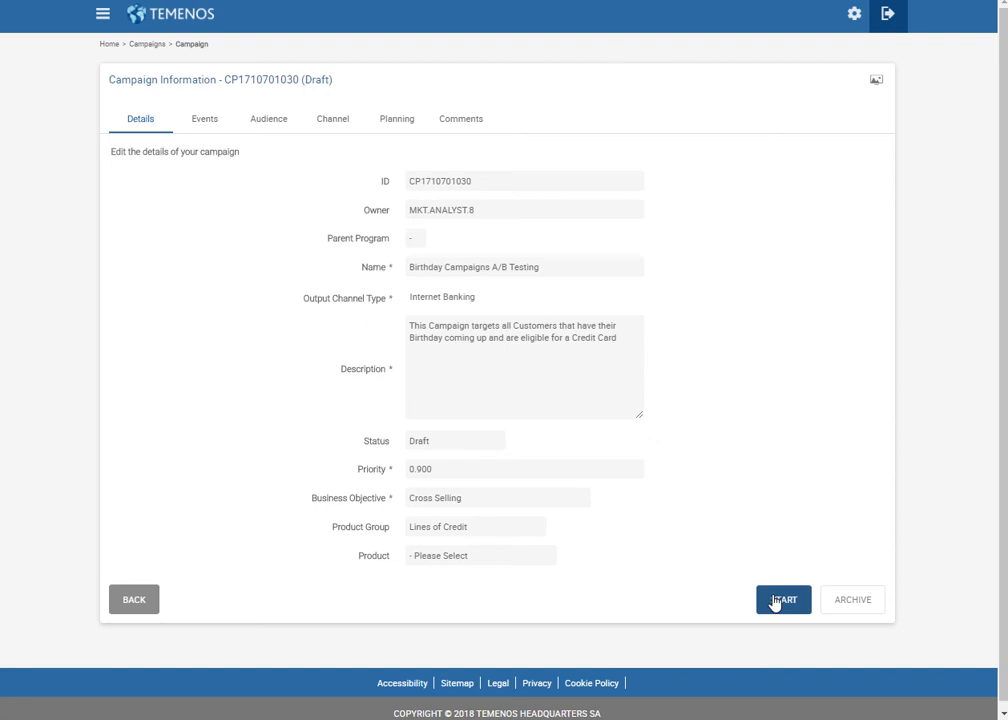
{"action": "left_click", "coordinate": [777, 600]}
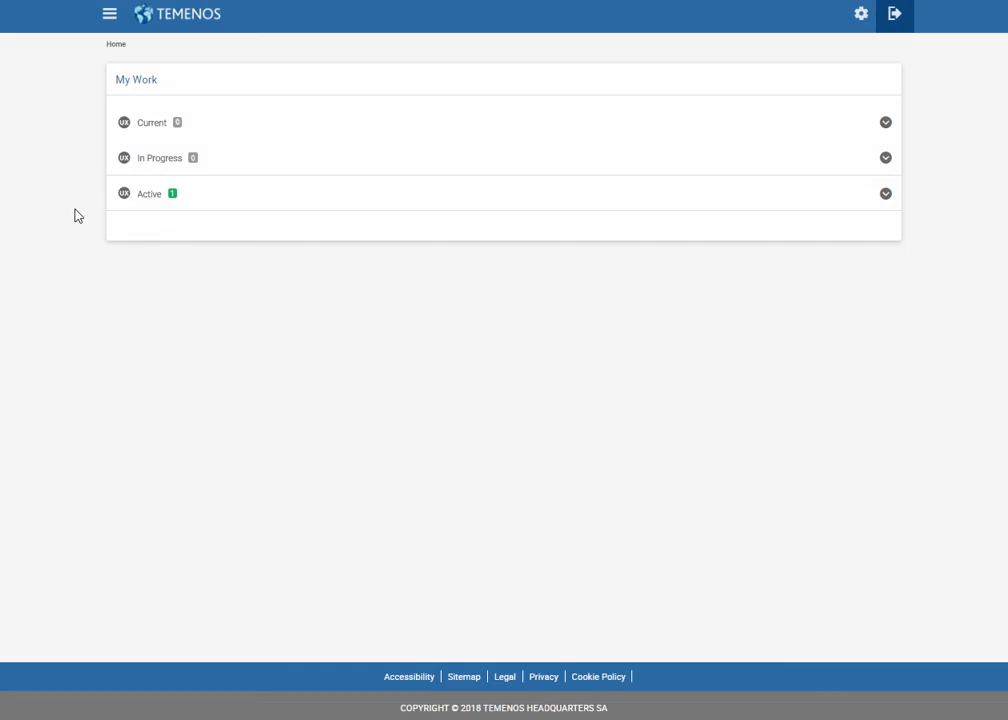
{"action": "left_click", "coordinate": [147, 197]}
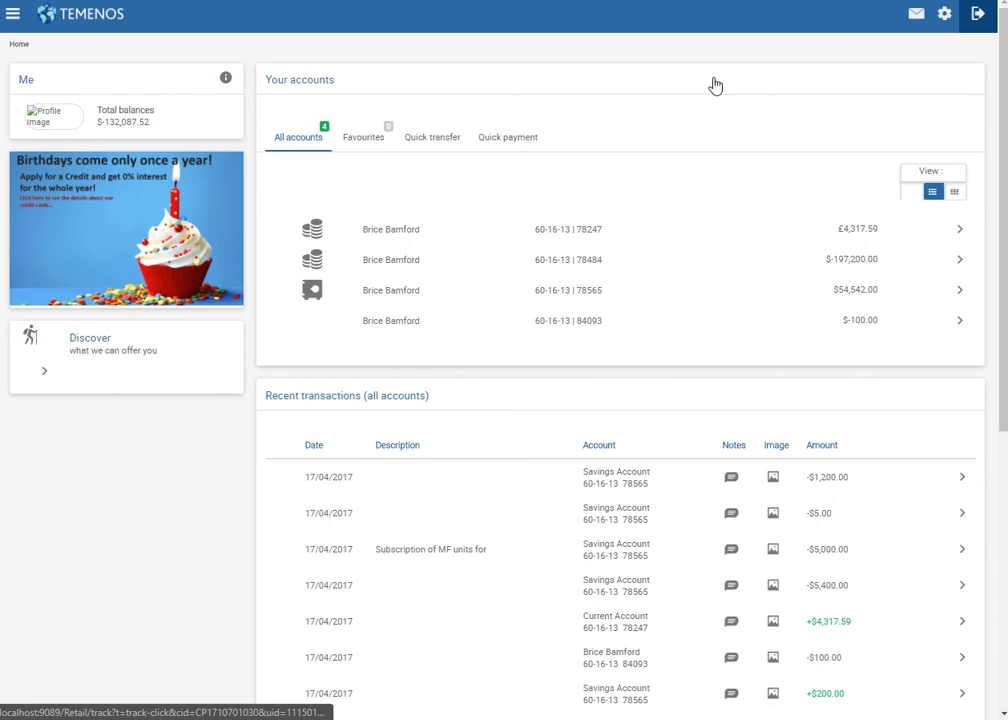
Sign out of Internet Banking and sign in again with the second customer's user ID and password.
{"action": "left_click", "coordinate": [976, 16]}
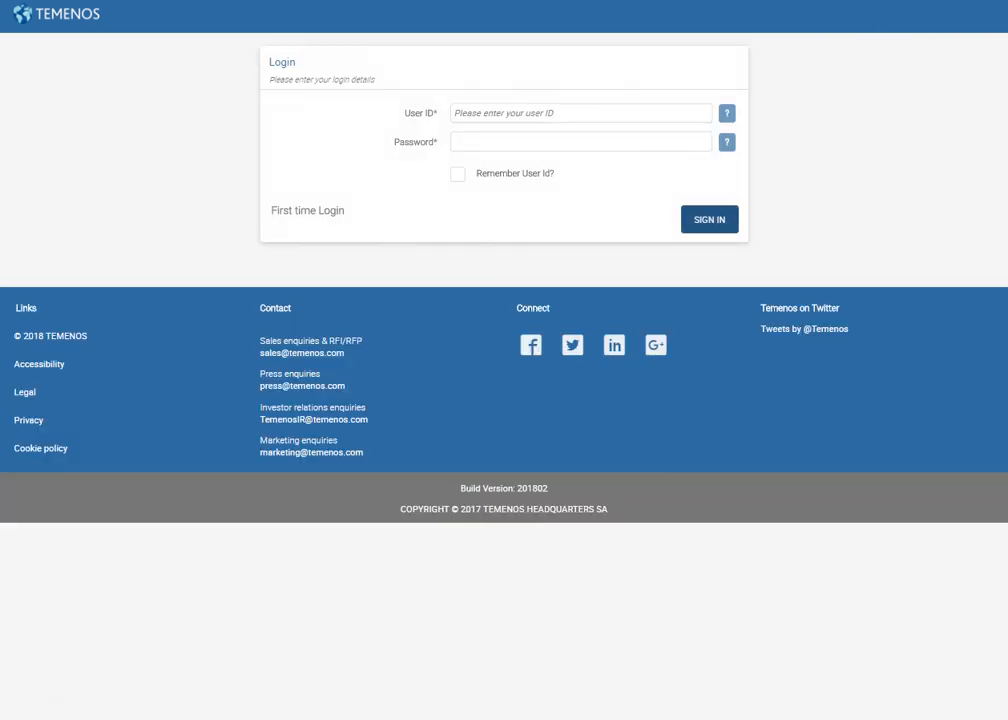
{"action": "left_click", "coordinate": [549, 112]}
{"action": "type", "text": "ANTHONYBTC"}
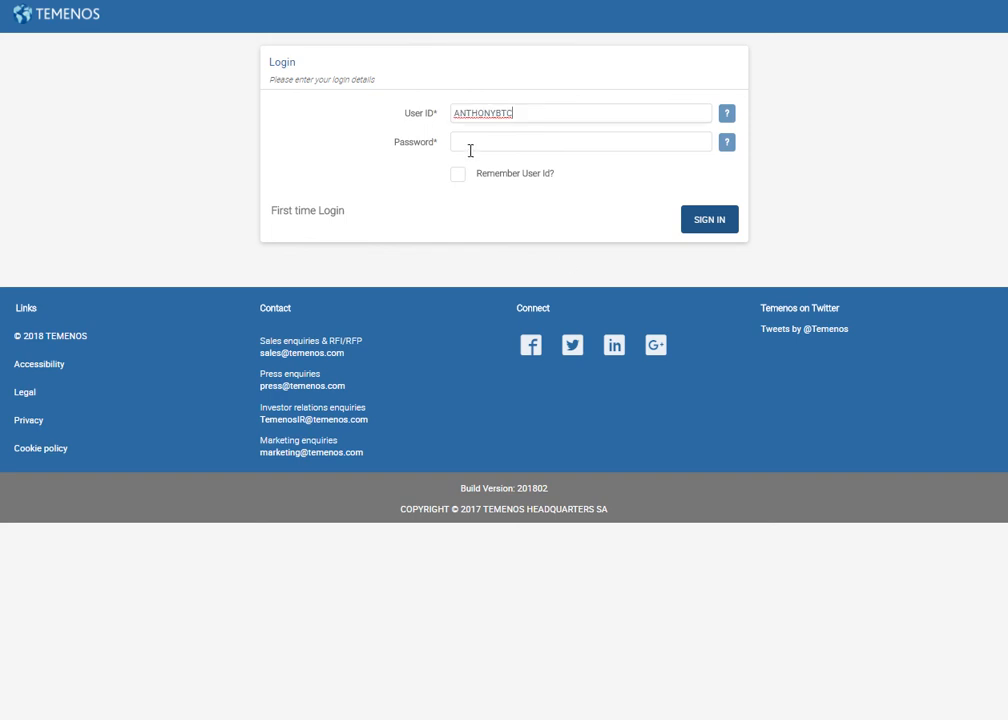
{"action": "left_click", "coordinate": [470, 150]}
{"action": "type", "text": "1"}
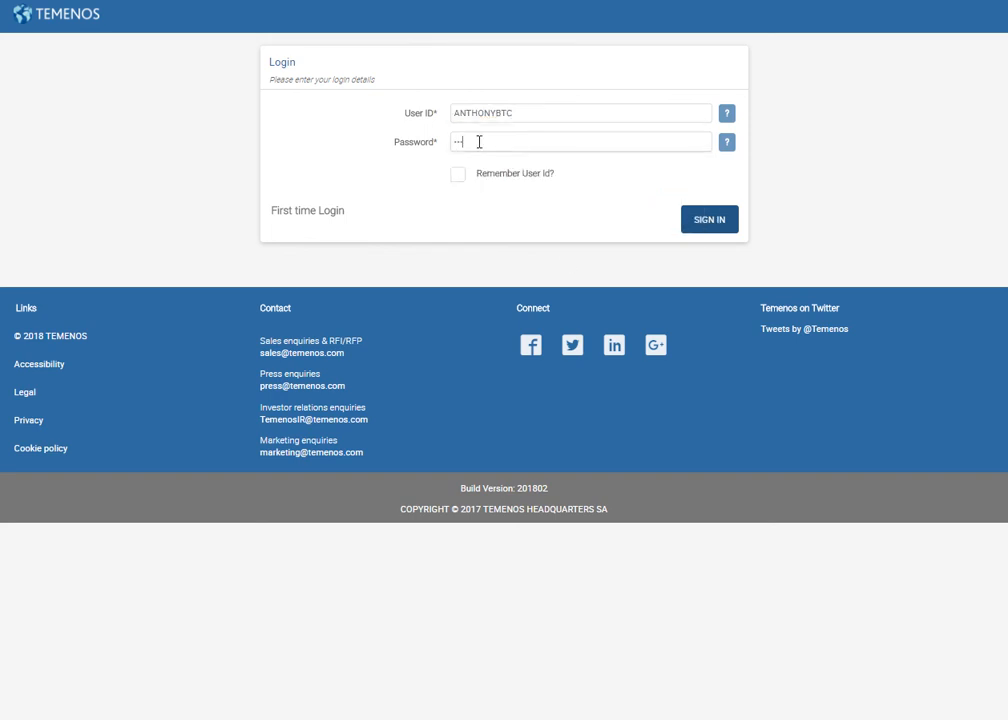
{"action": "type", "text": "1"}
{"action": "left_click", "coordinate": [708, 222]}
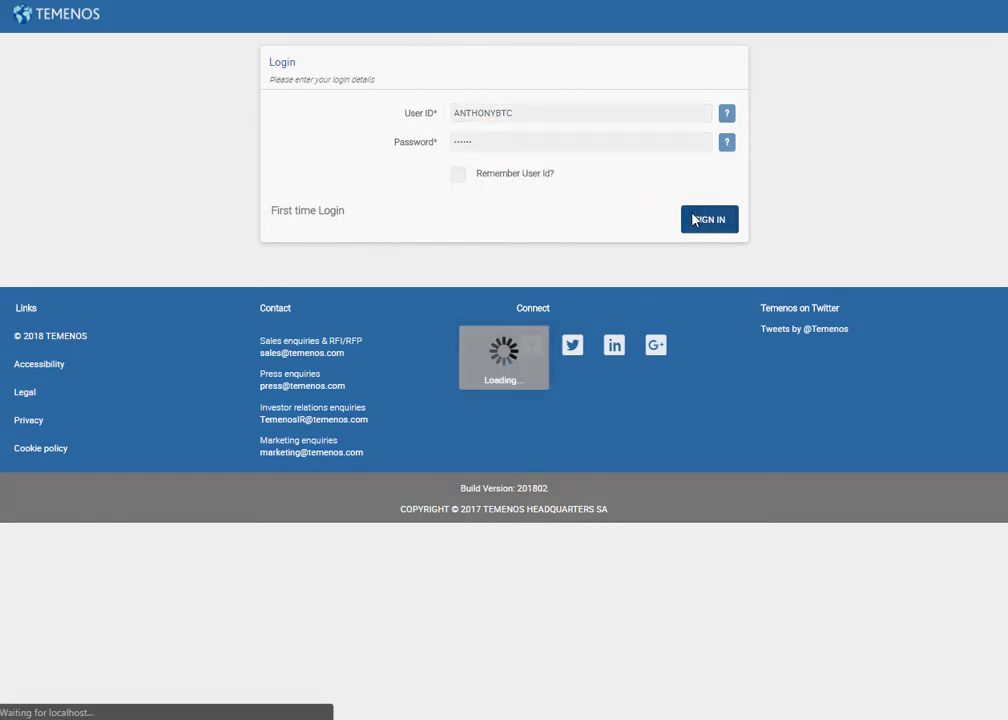